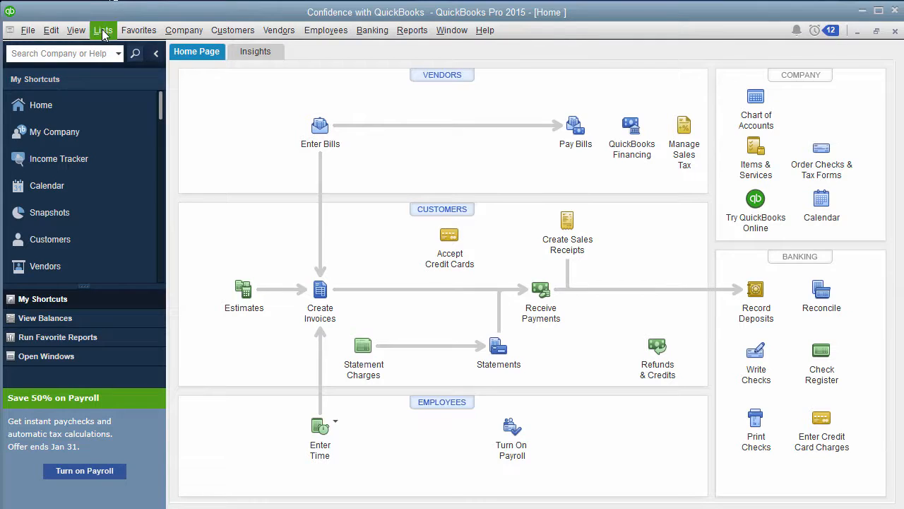
Open the chart of accounts and select the Capital One credit card account.
click(104, 31)
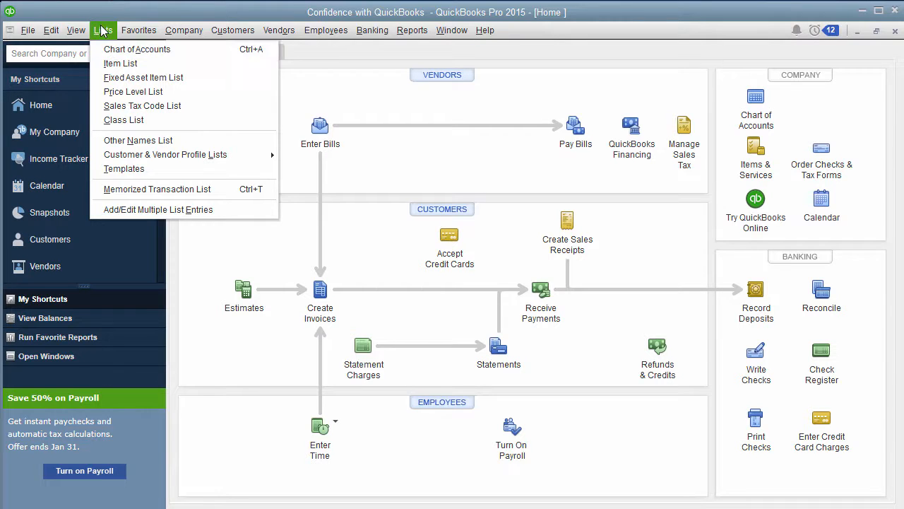
click(108, 51)
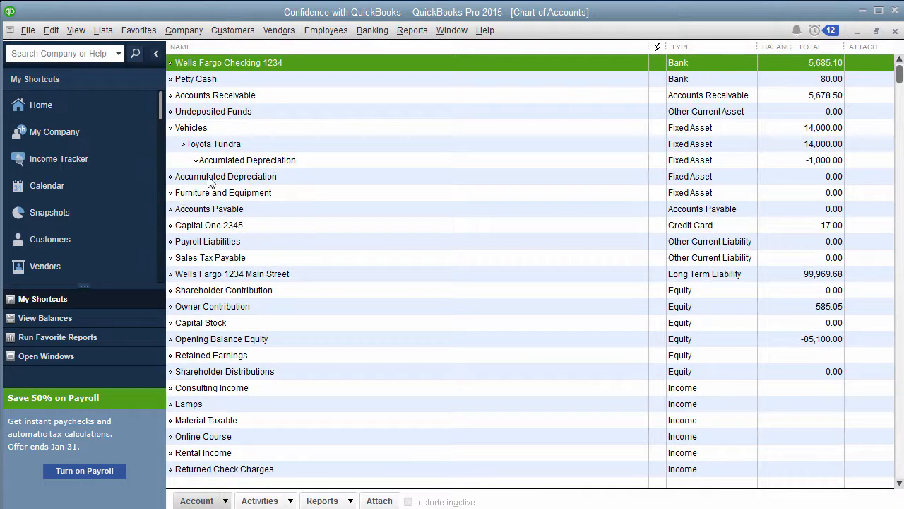
click(209, 225)
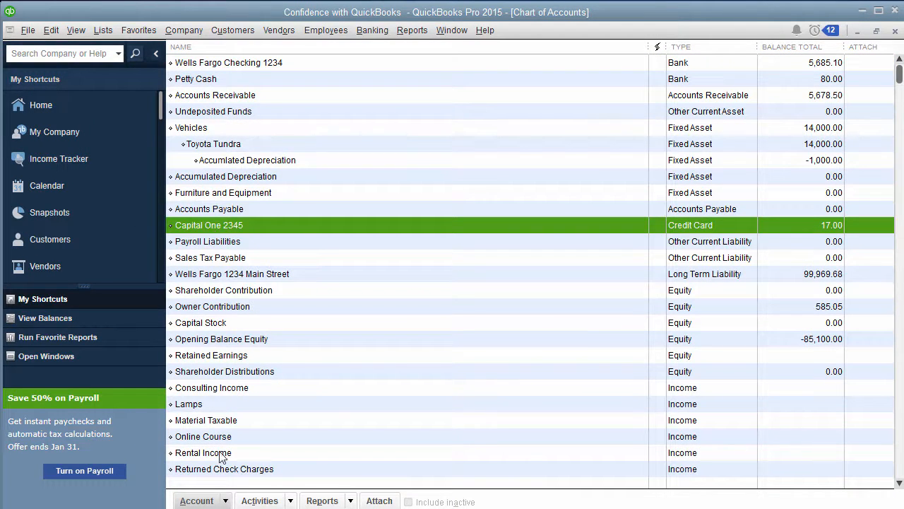
click(221, 503)
click(233, 295)
click(240, 228)
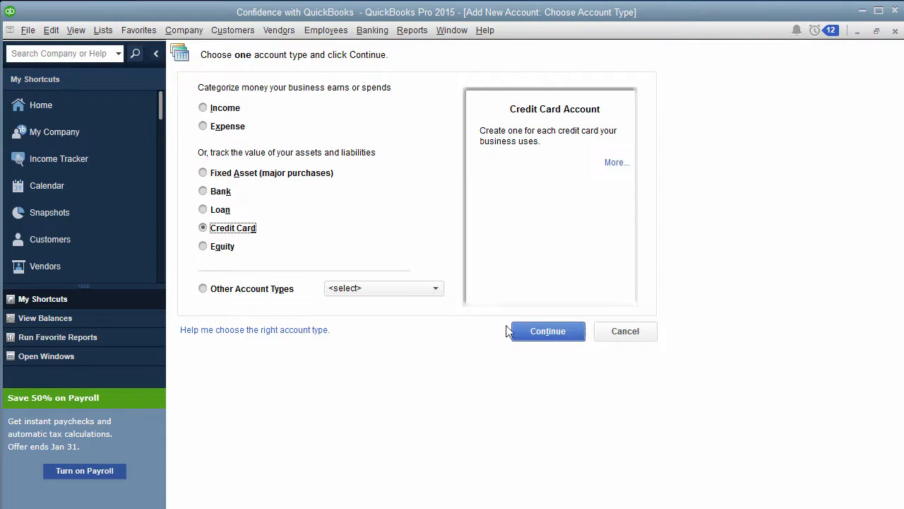
click(546, 331)
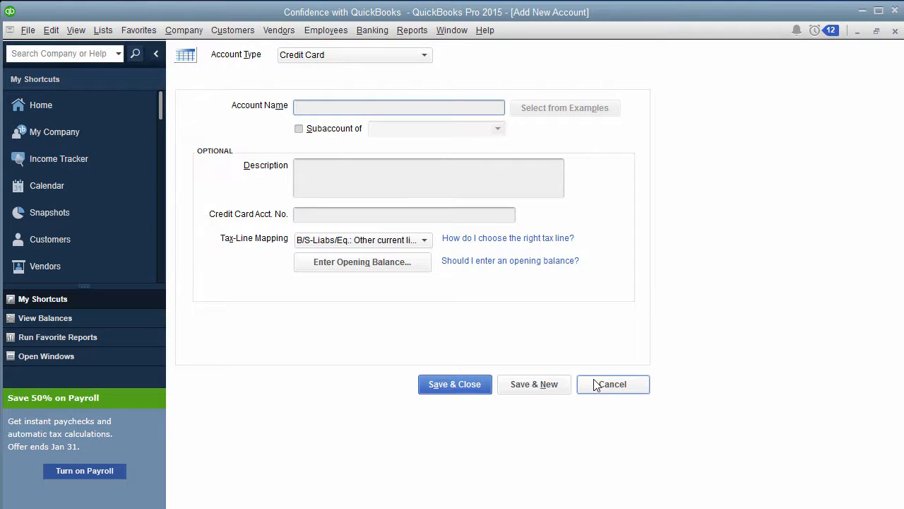
click(364, 267)
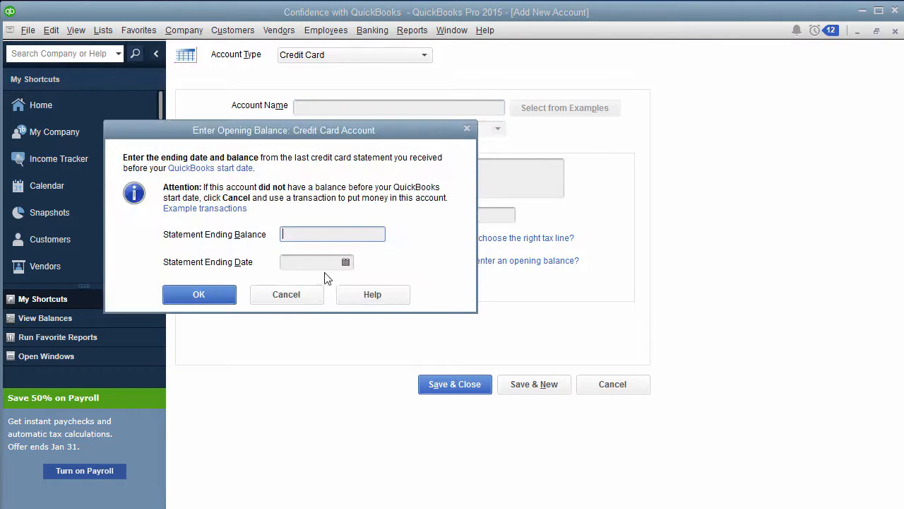
click(290, 294)
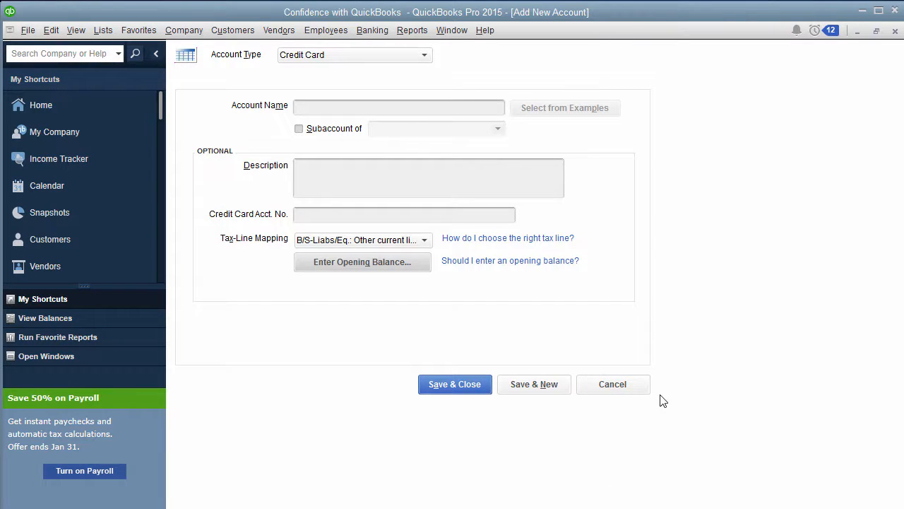
click(625, 383)
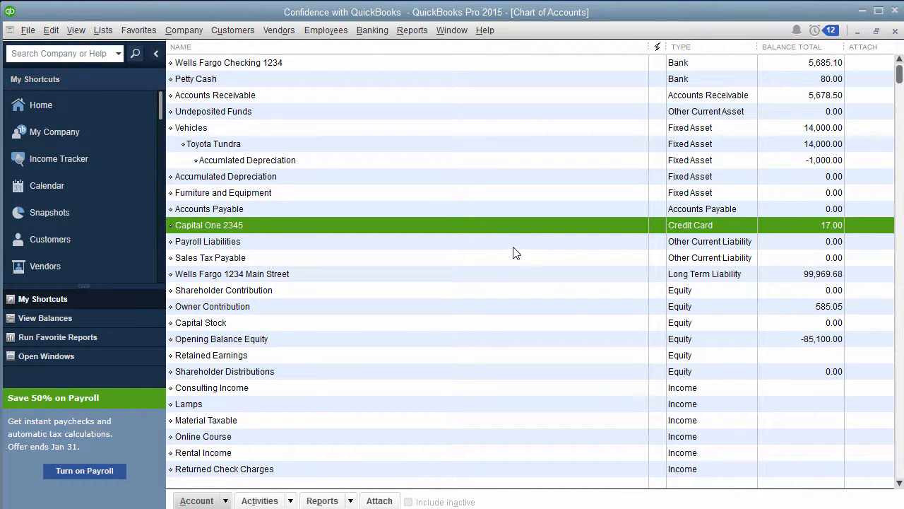
View the register of the Capital One credit card account, then close it and the chart of accounts.
double_click(235, 224)
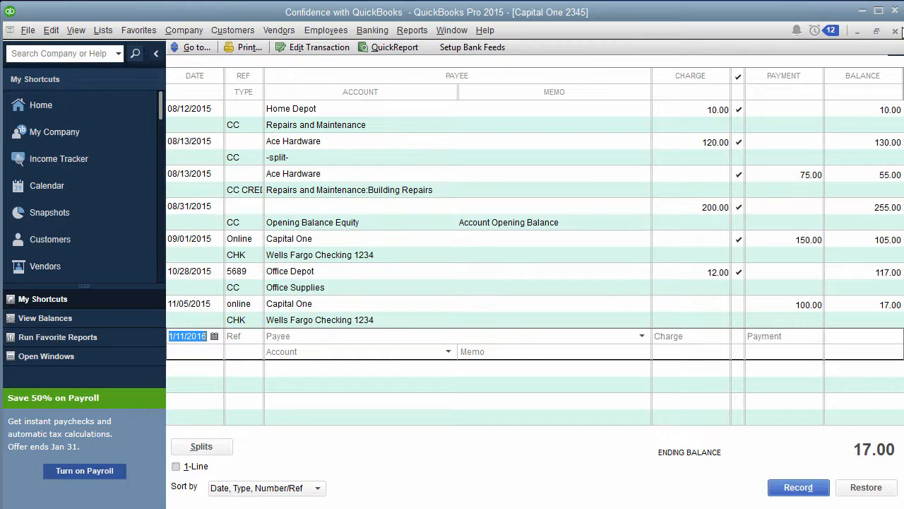
click(895, 32)
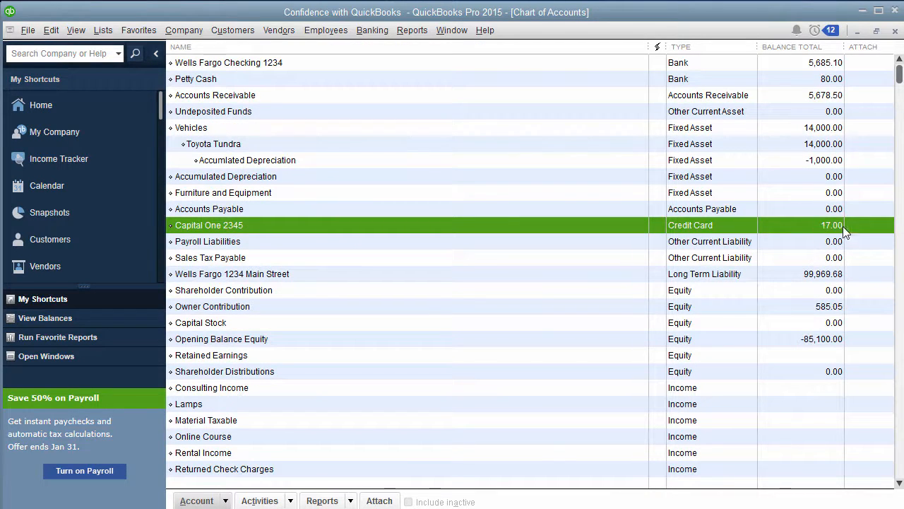
click(895, 31)
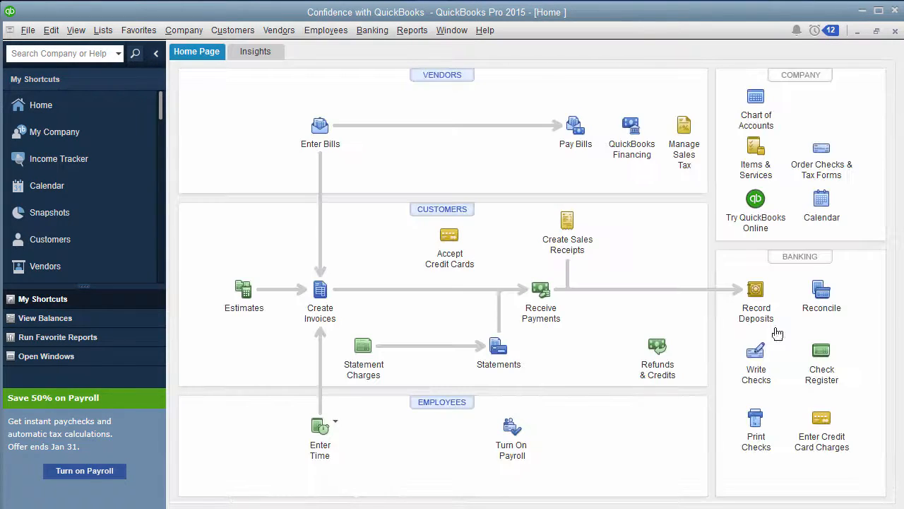
click(834, 450)
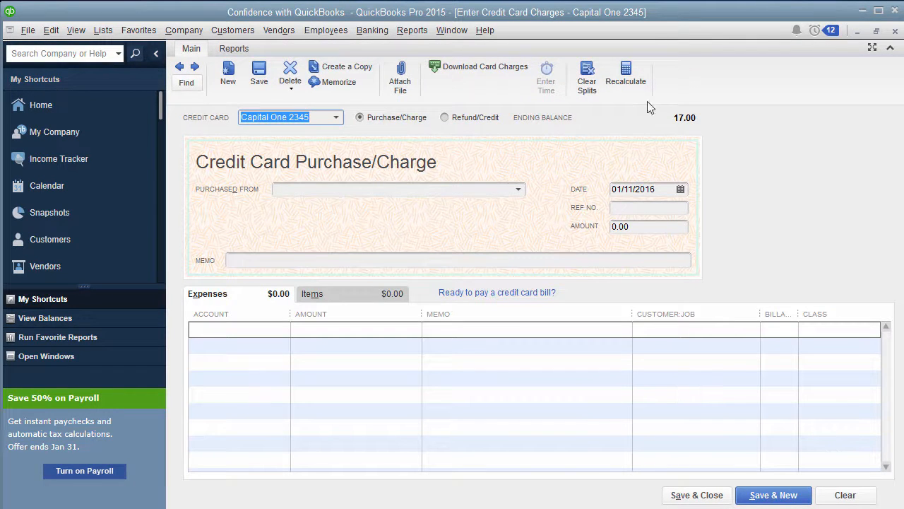
click(895, 30)
click(385, 32)
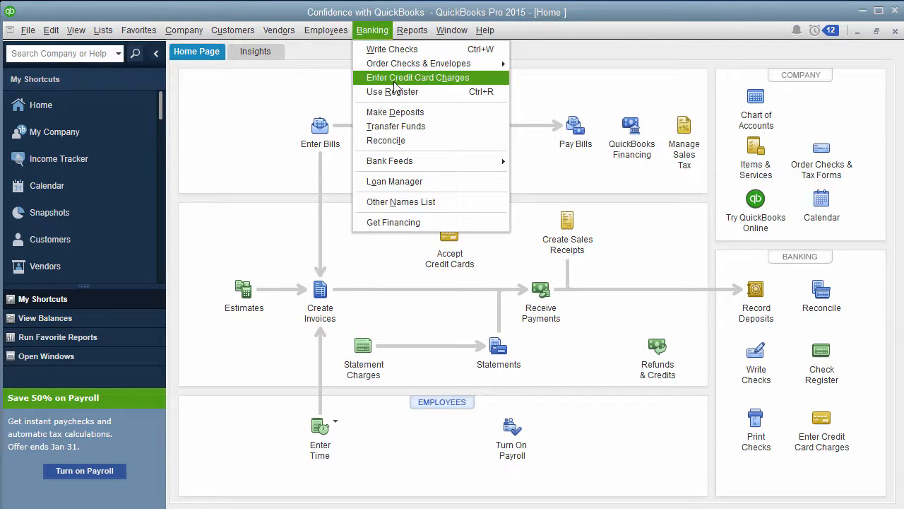
Start a credit card charge entry for the Capital One card with the transaction type Purchase/Charge.
click(830, 441)
click(830, 441)
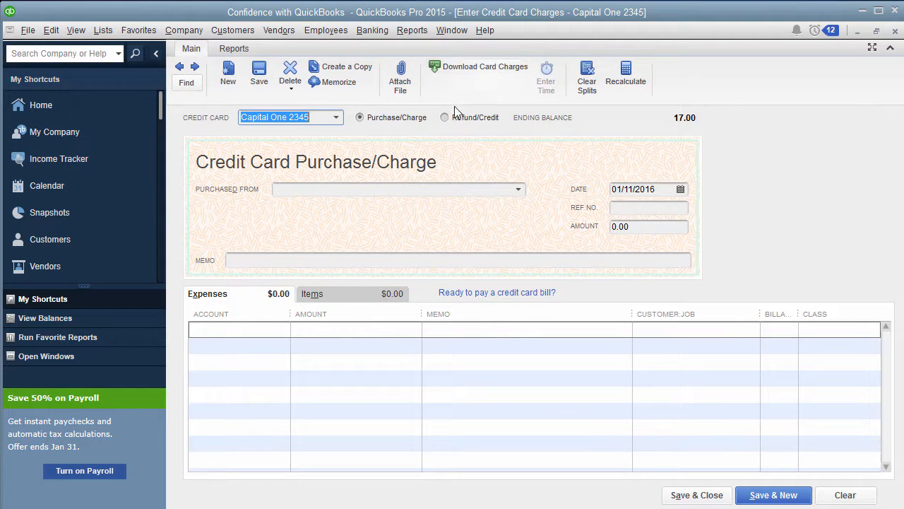
click(336, 117)
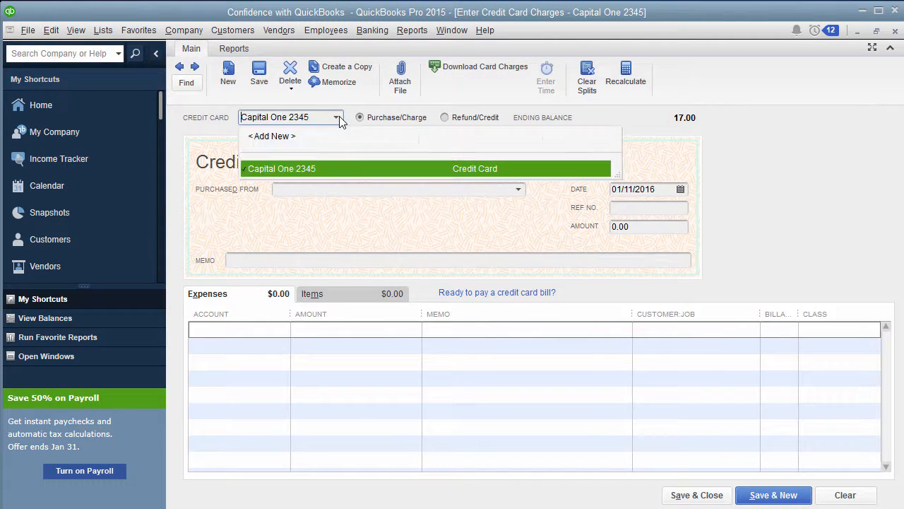
click(333, 168)
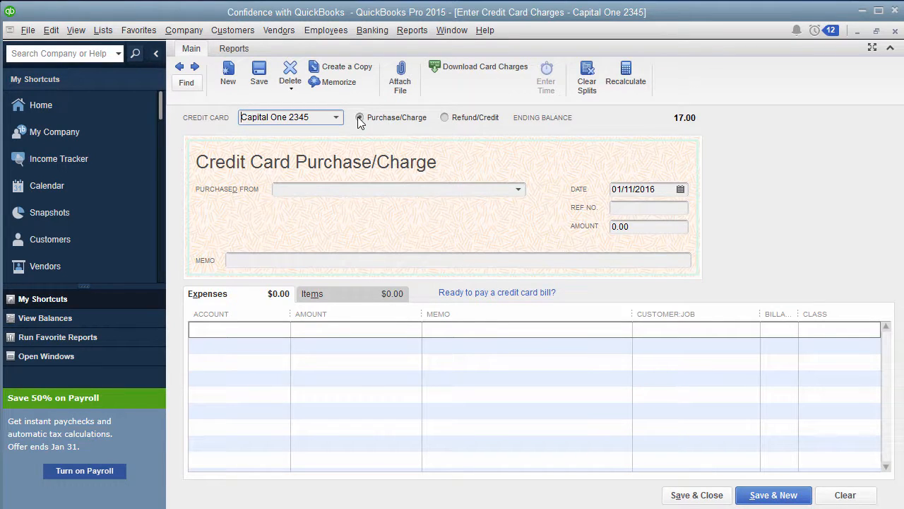
click(445, 118)
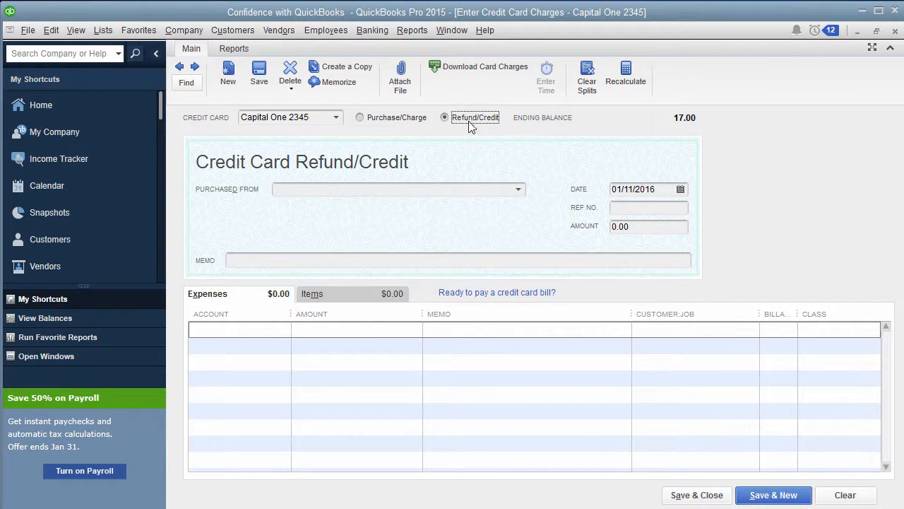
click(420, 120)
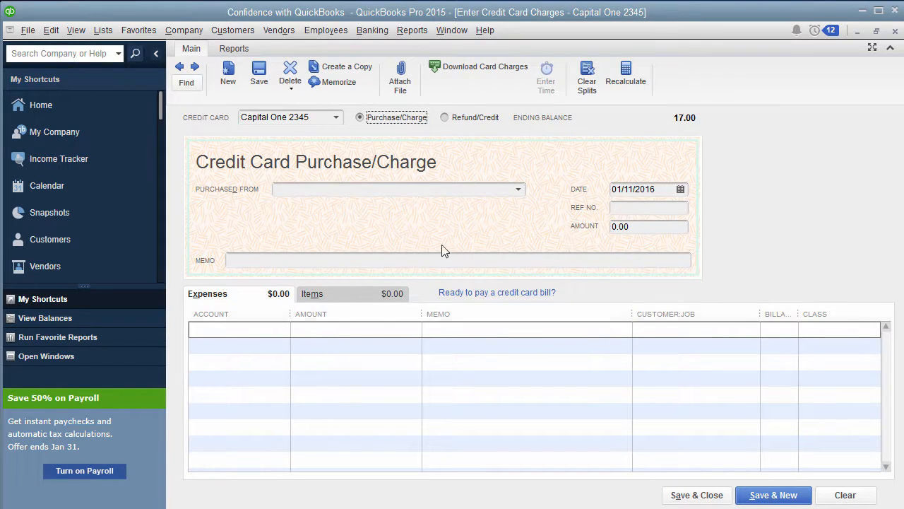
Record a purchase from Office Depot with its prefilled 12.00 Office Supplies expense line, and start a new charge.
click(519, 191)
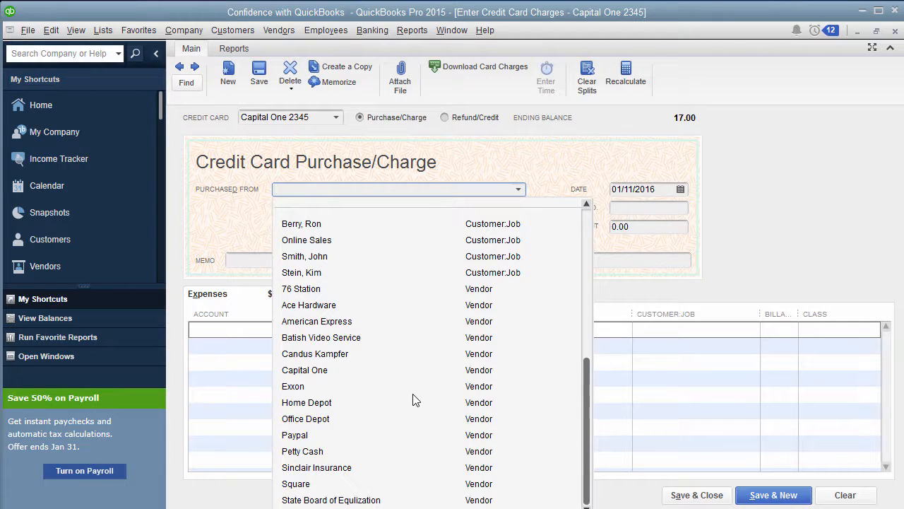
click(318, 419)
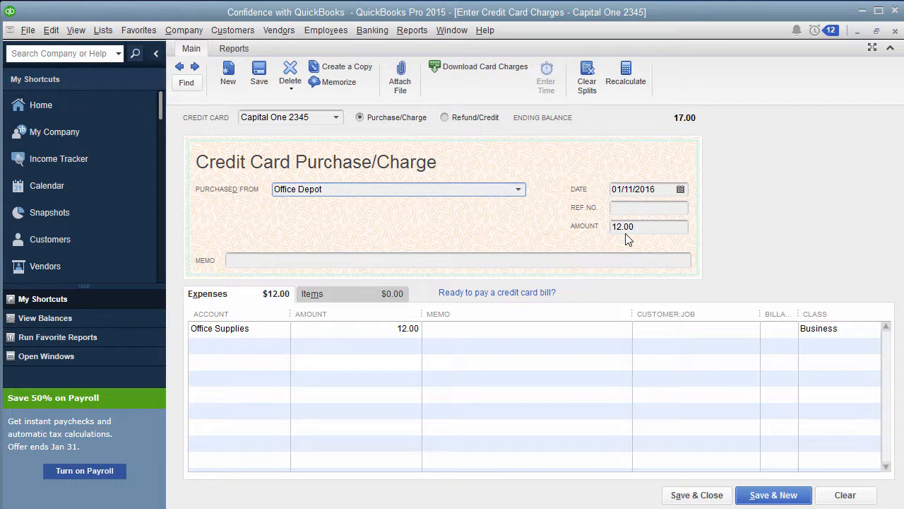
click(618, 209)
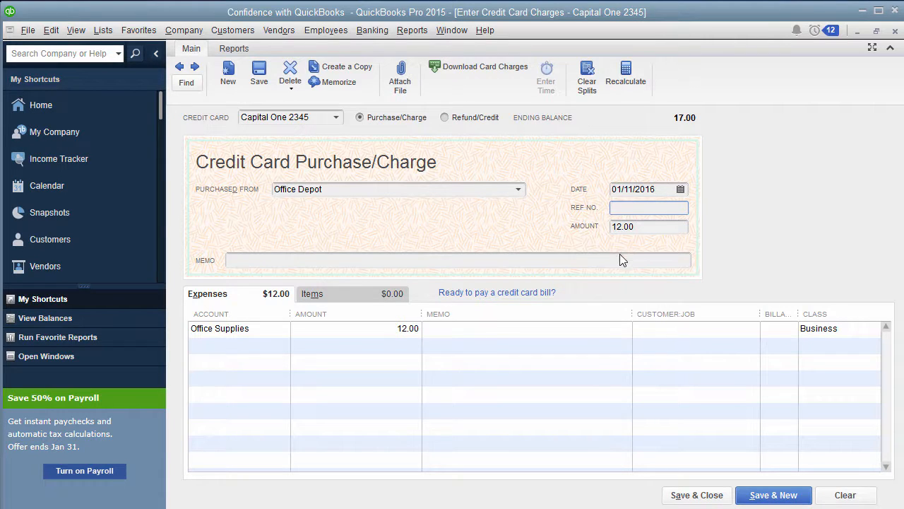
click(304, 264)
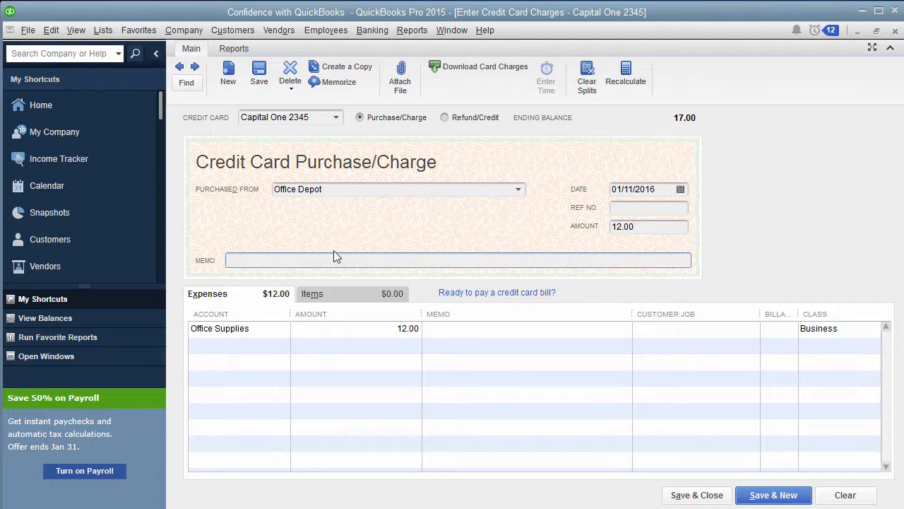
click(288, 329)
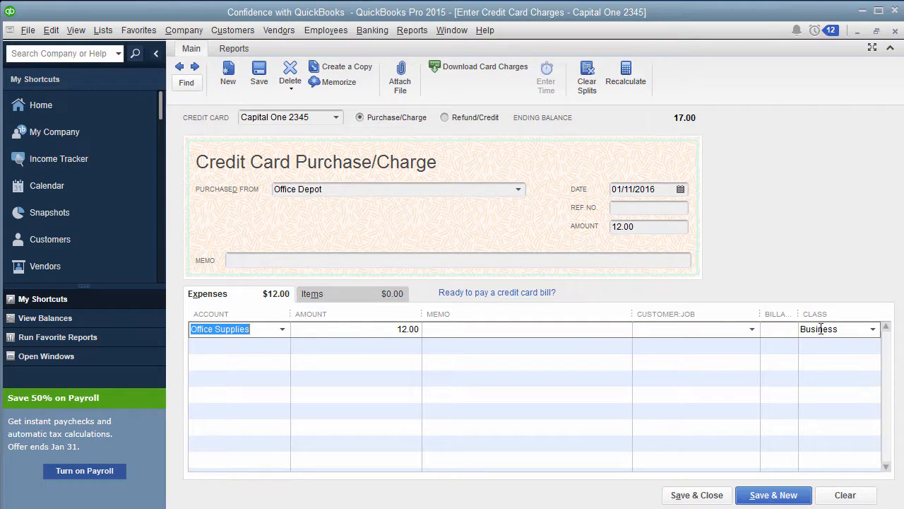
click(558, 328)
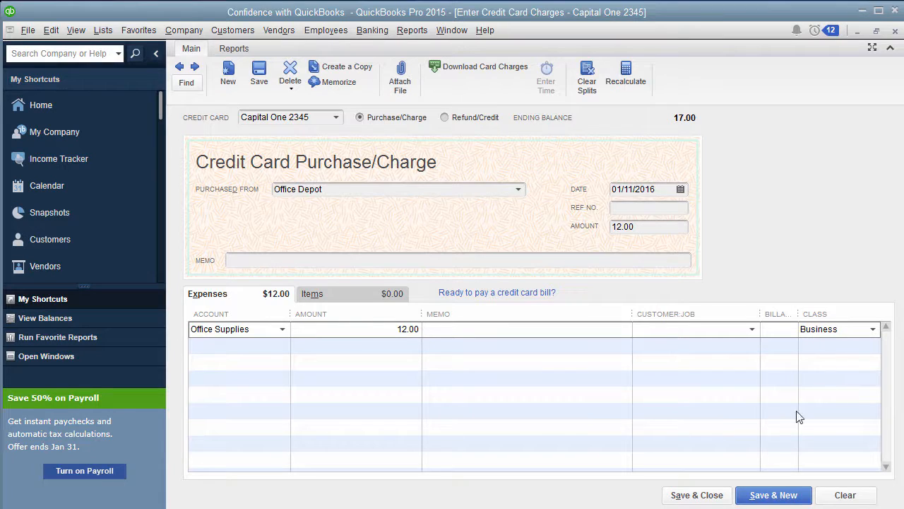
click(240, 342)
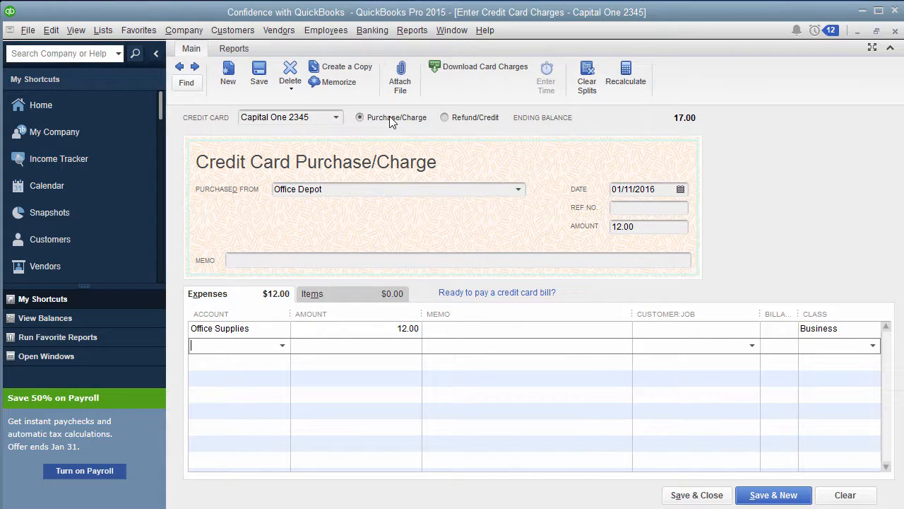
click(330, 192)
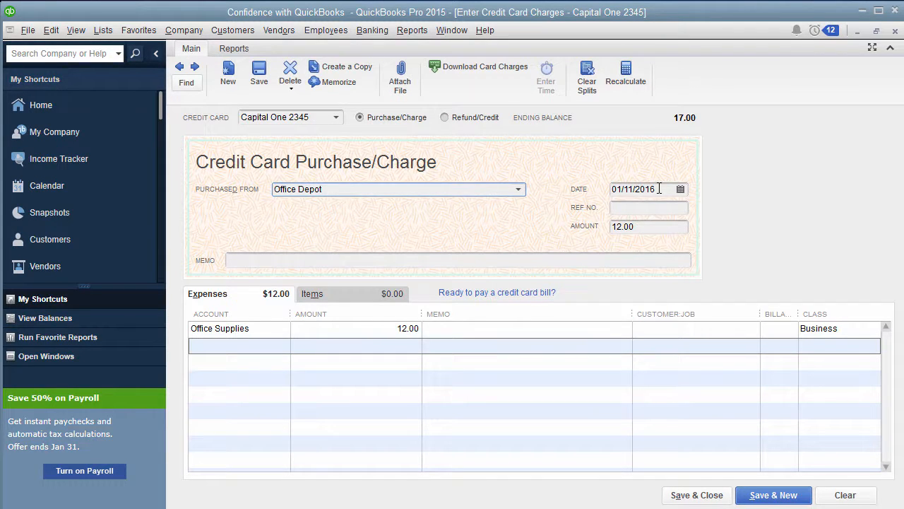
click(663, 228)
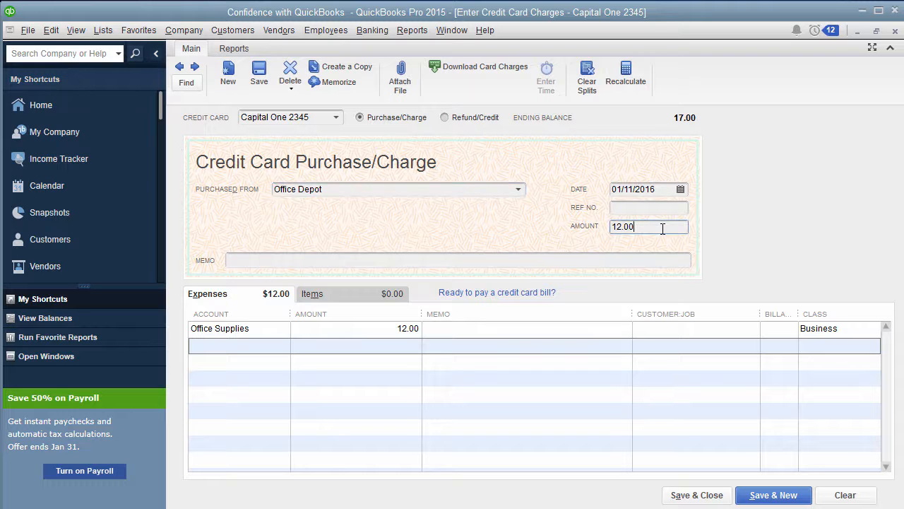
click(286, 327)
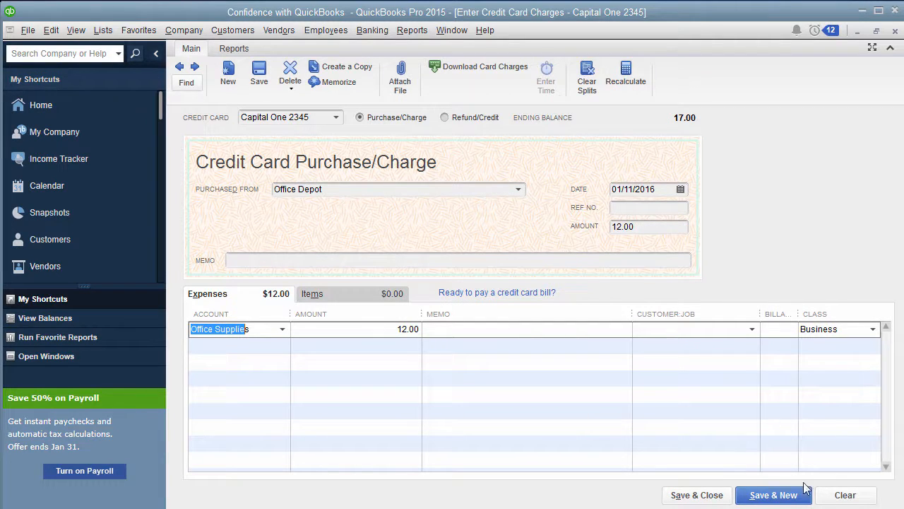
click(743, 501)
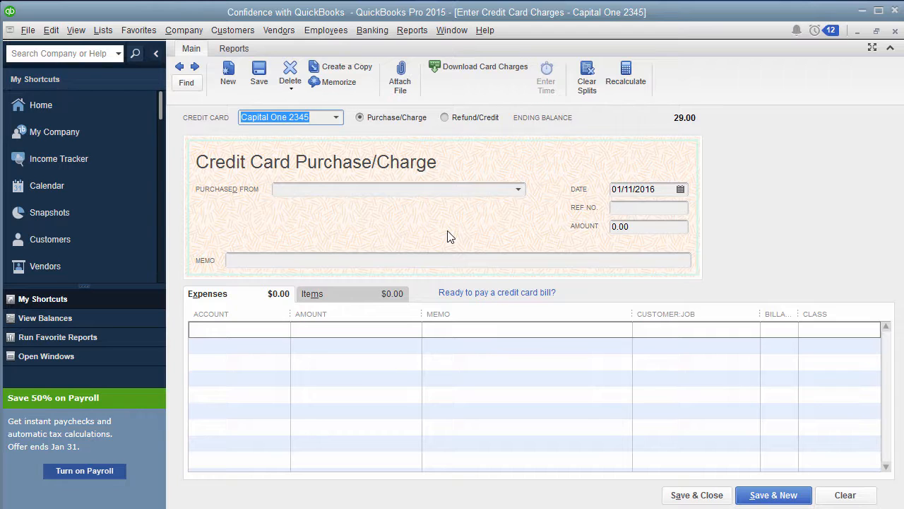
Set the new charge's vendor to Exxon and its date to 01/15/2016.
click(518, 191)
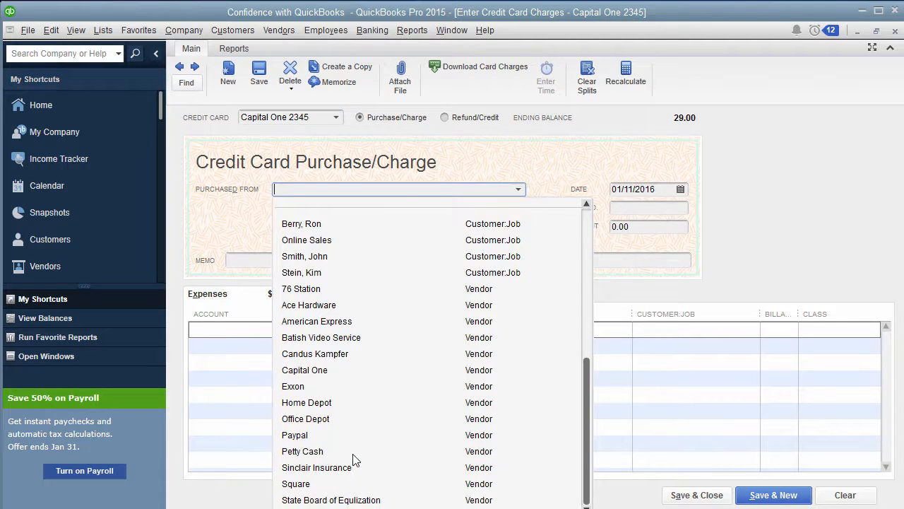
click(302, 389)
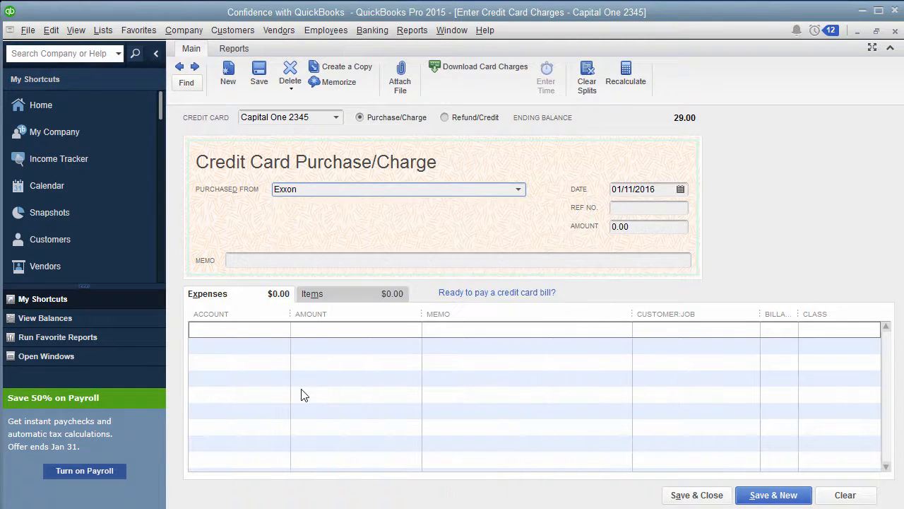
click(668, 189)
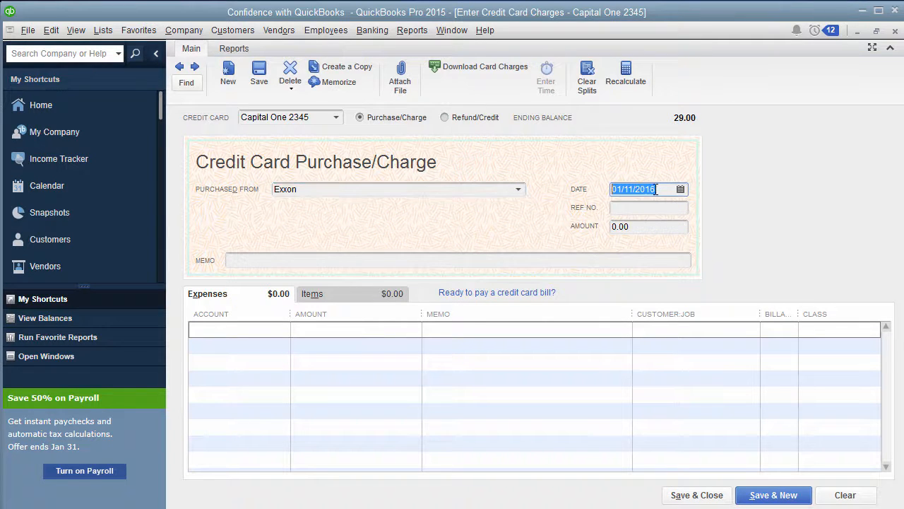
click(683, 191)
click(701, 286)
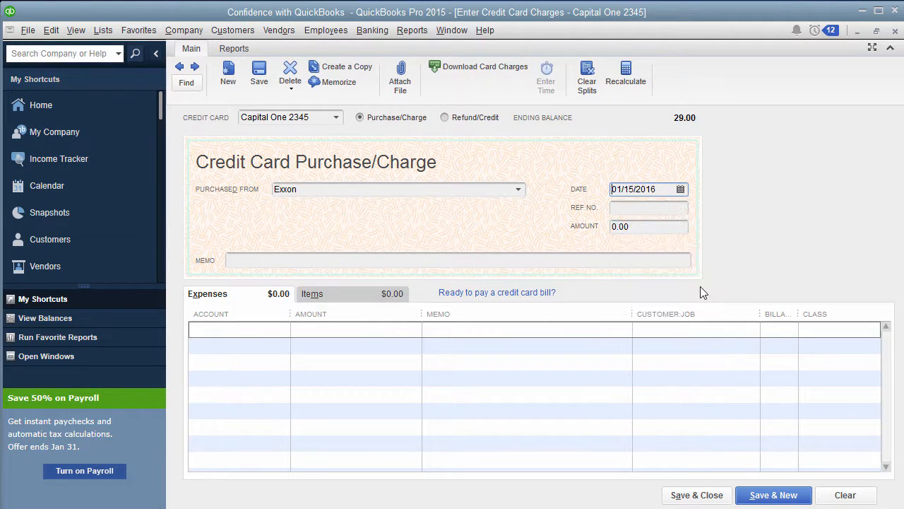
Complete the Exxon charge with an amount of 50.00, a Fuel expense line and the class Business, then save and close it.
click(659, 228)
text(50.0)
click(225, 327)
text(Fuel)
key(Tab)
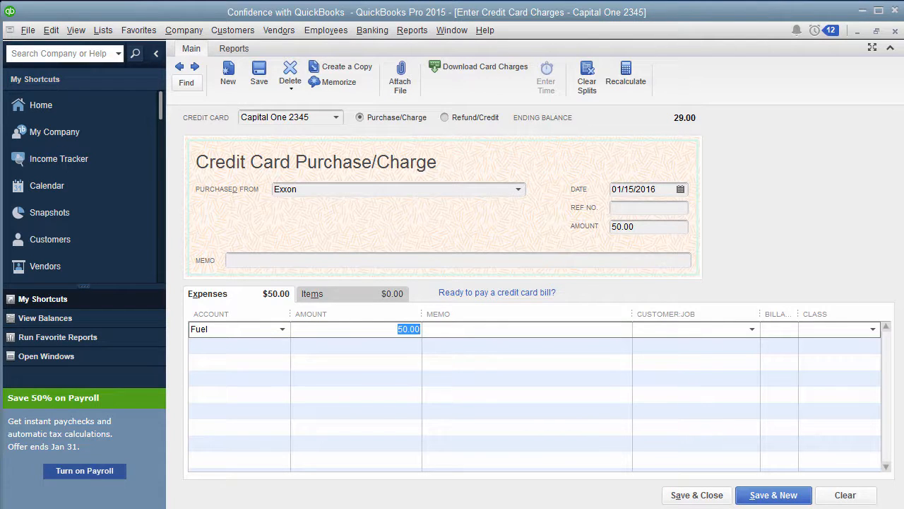
click(873, 330)
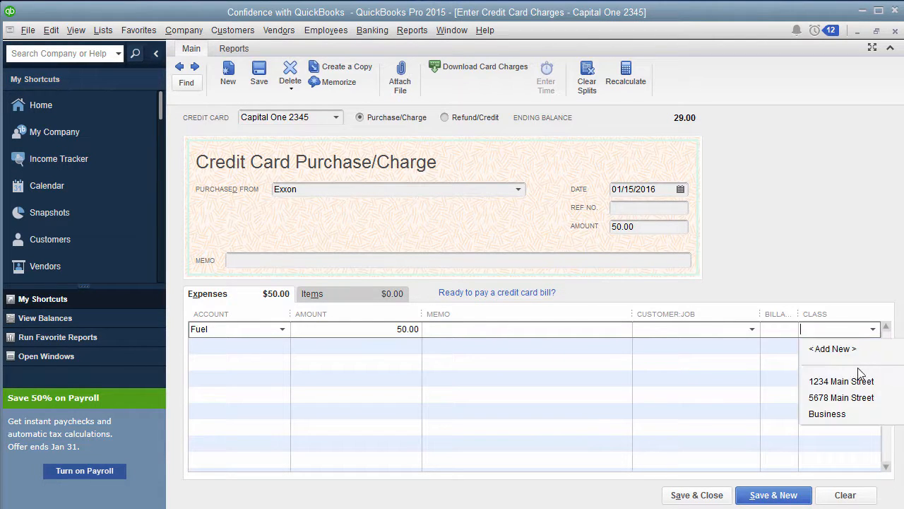
click(828, 414)
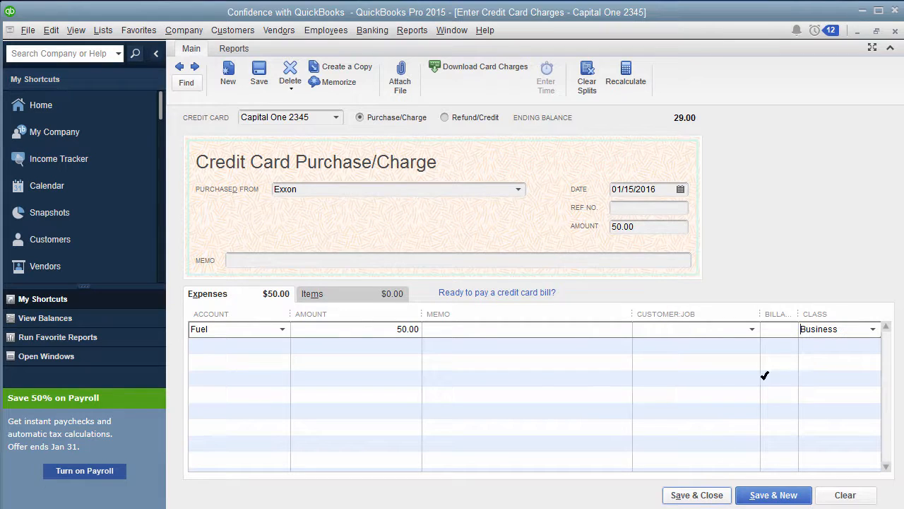
click(728, 495)
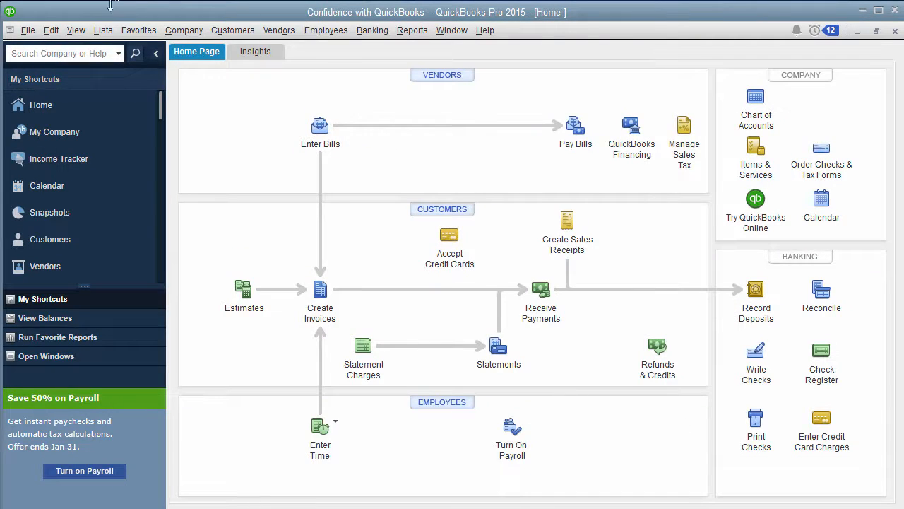
View the Capital One credit card's register from the chart of accounts, then close both.
click(104, 30)
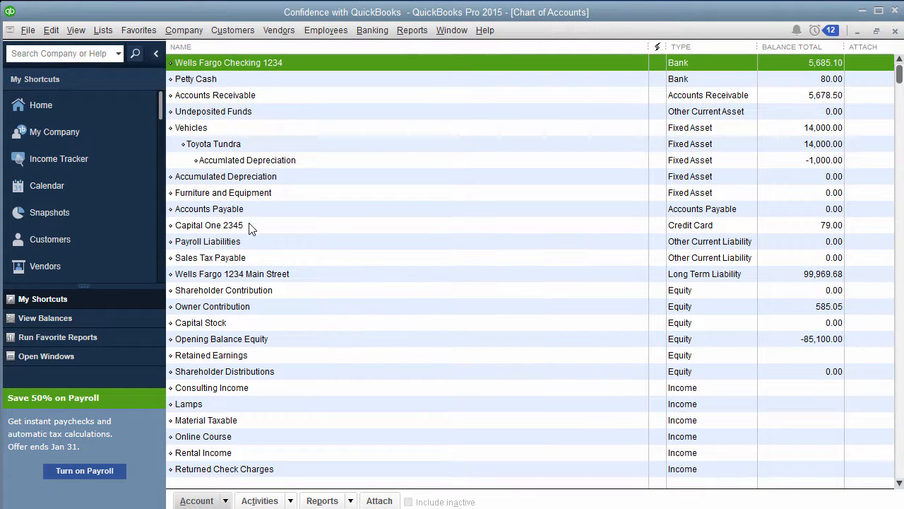
double_click(249, 224)
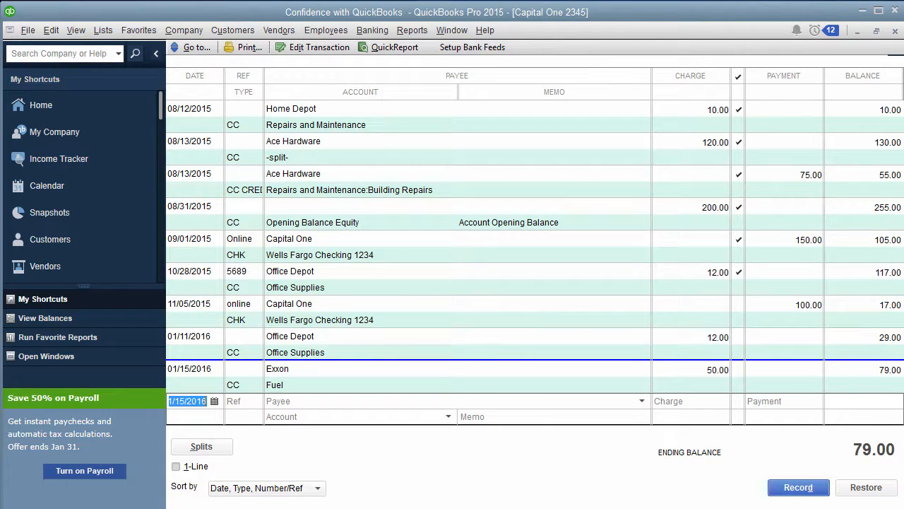
click(896, 31)
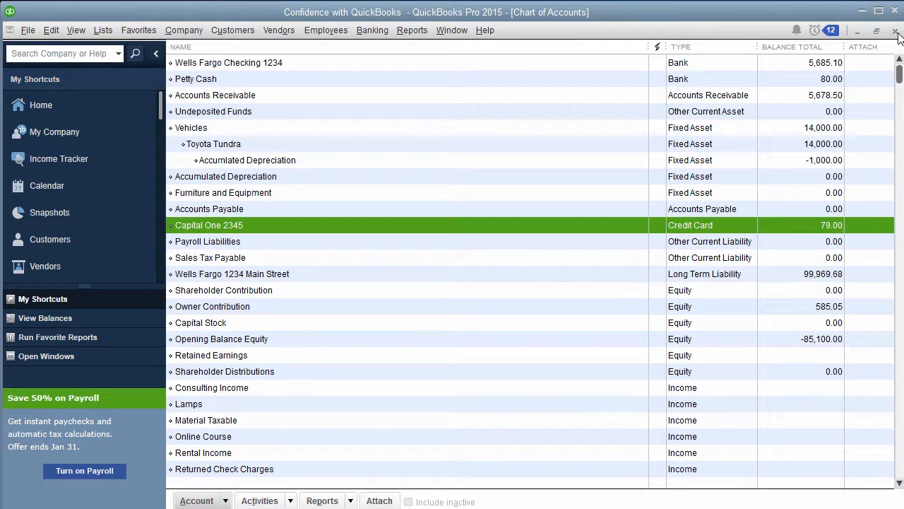
click(896, 32)
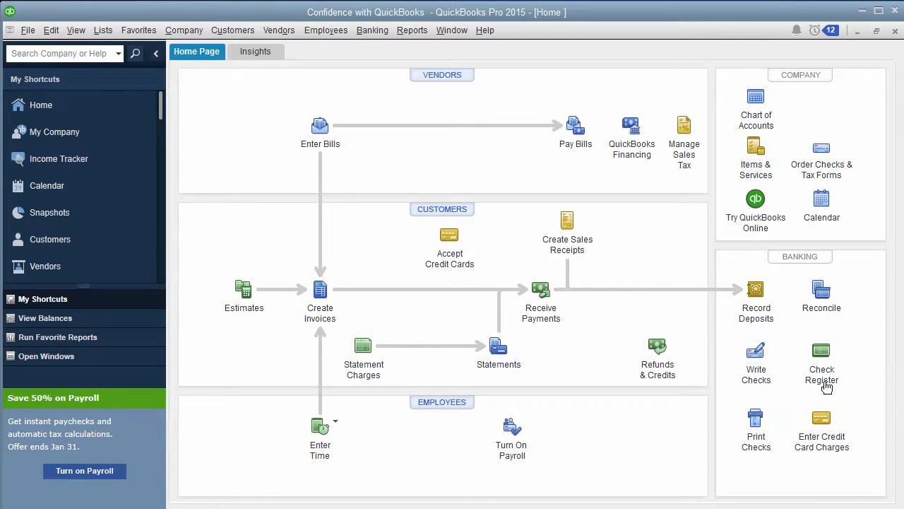
Start a check from the Wells Fargo checking account with the number "online" and the date 01/23/2016.
click(755, 367)
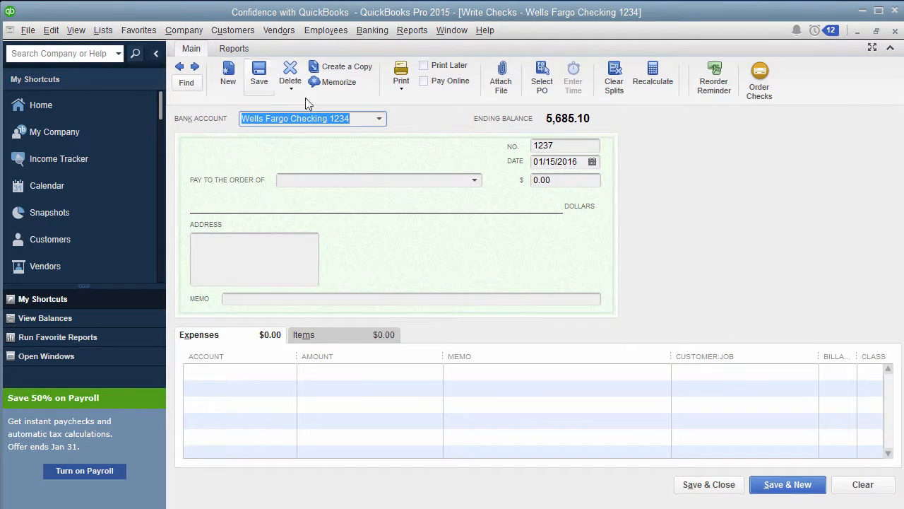
click(895, 31)
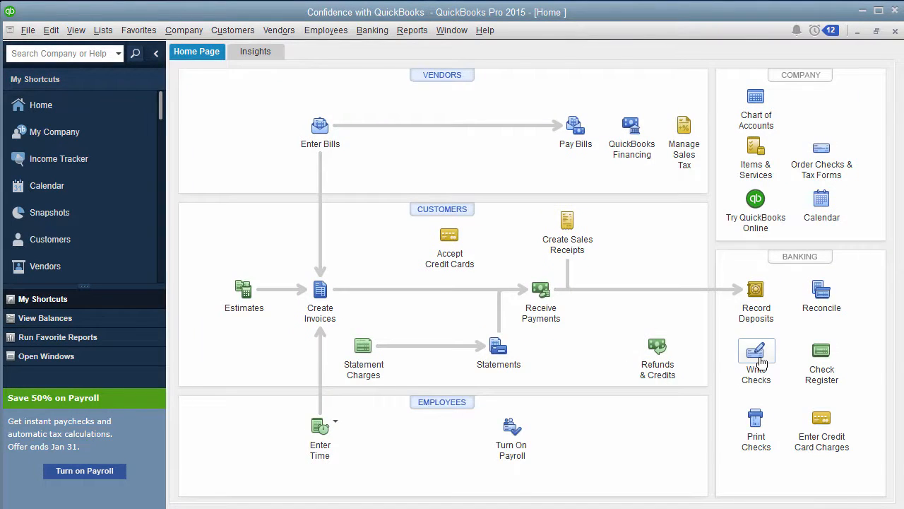
click(761, 362)
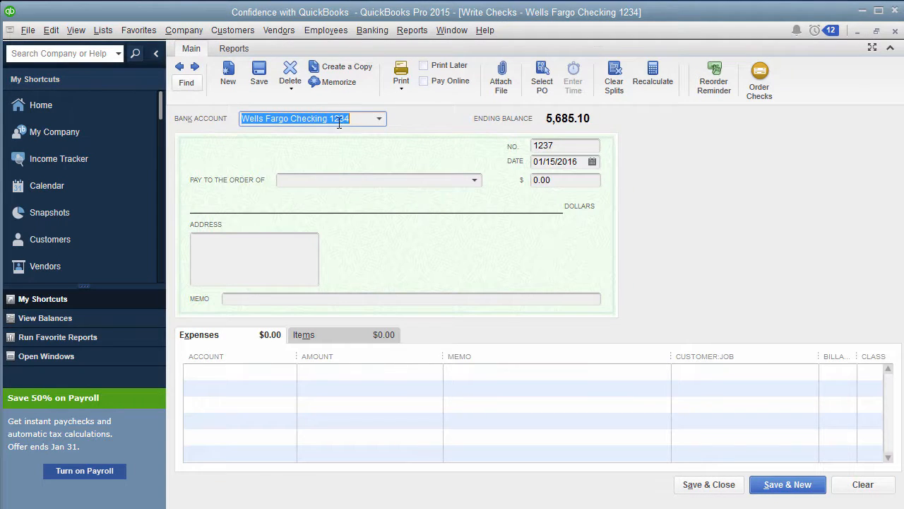
click(558, 145)
text(online)
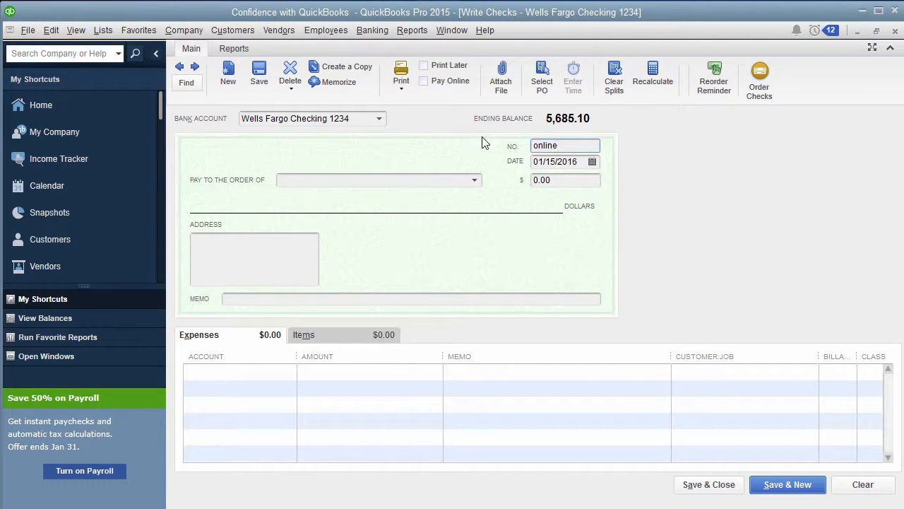
click(592, 162)
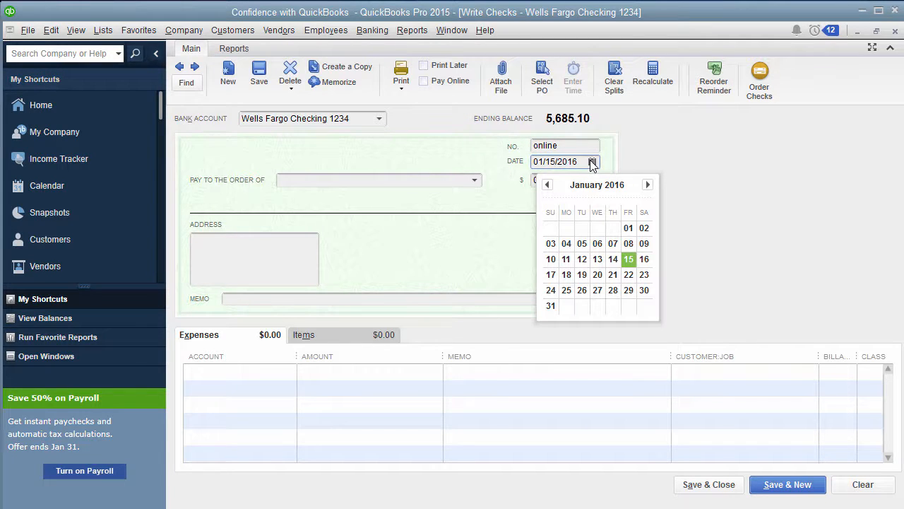
click(644, 275)
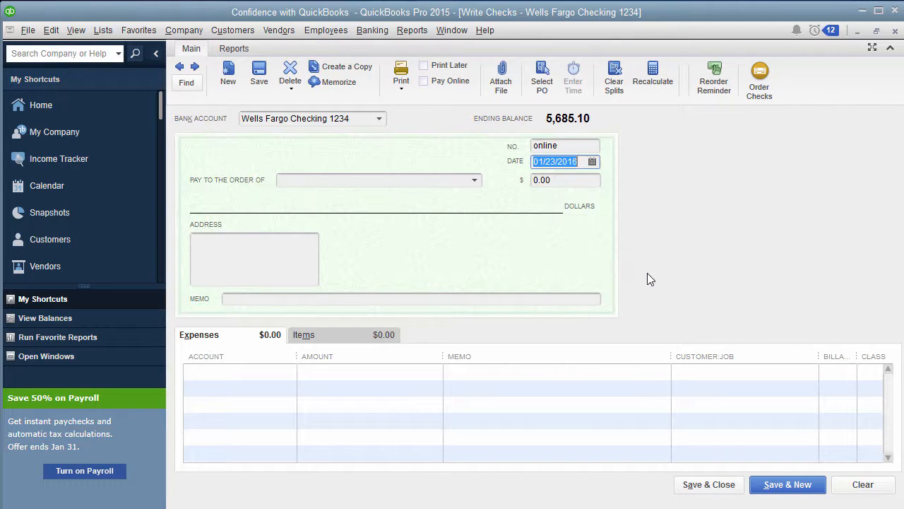
Make the check payable to the vendor Capital One and set its amount to 50.00.
click(307, 183)
text(Capti)
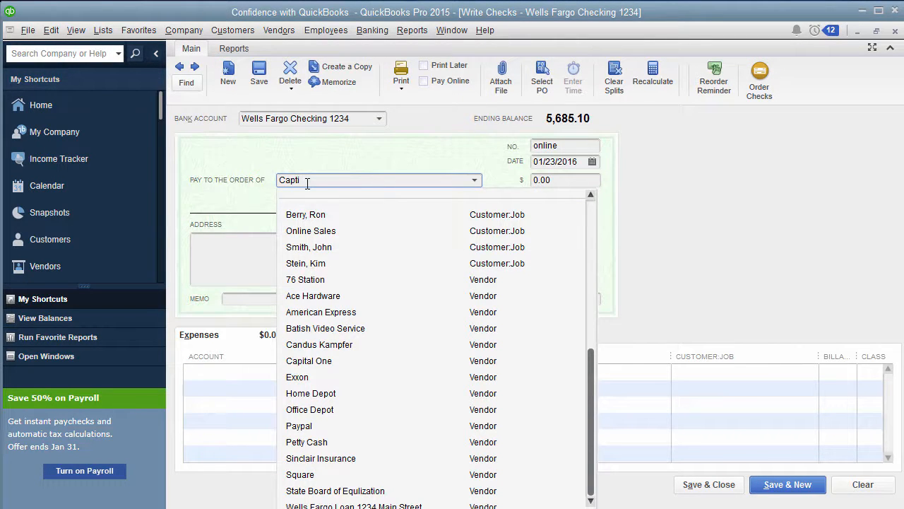
key(BackSpace)
key(BackSpace)
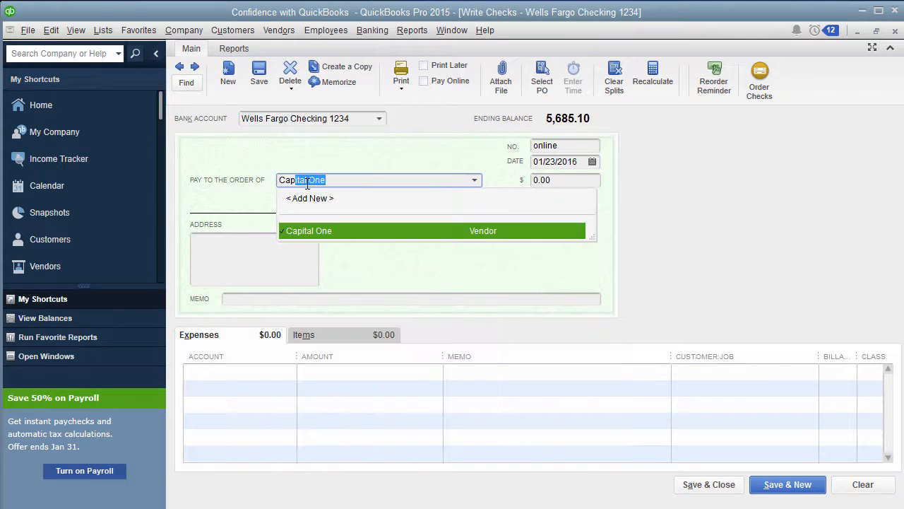
click(329, 231)
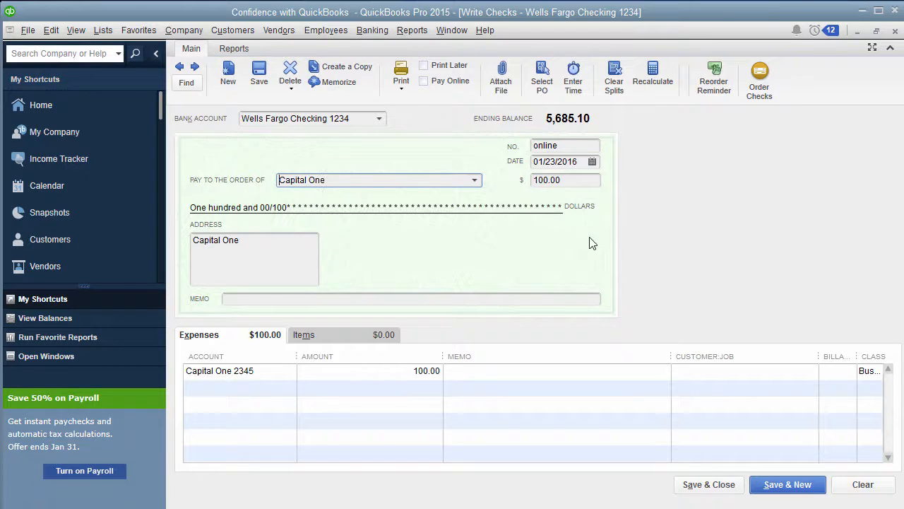
click(571, 183)
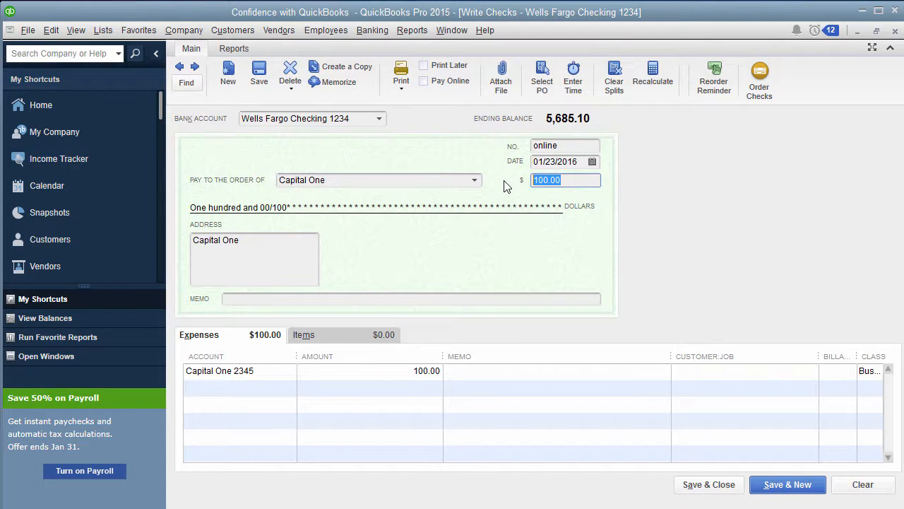
text(5)
click(349, 372)
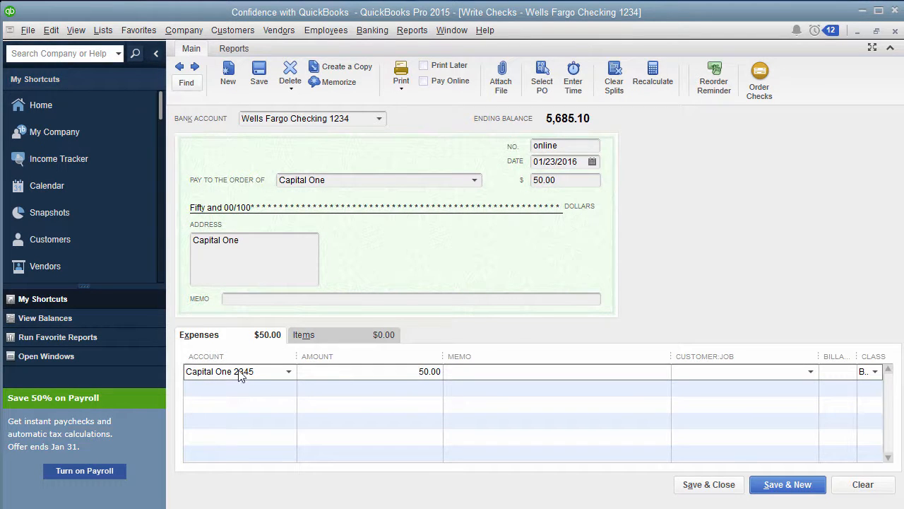
Assign the check's expense line to the Capital One credit card account, keeping Capital One as payee, then save and close the check.
click(288, 372)
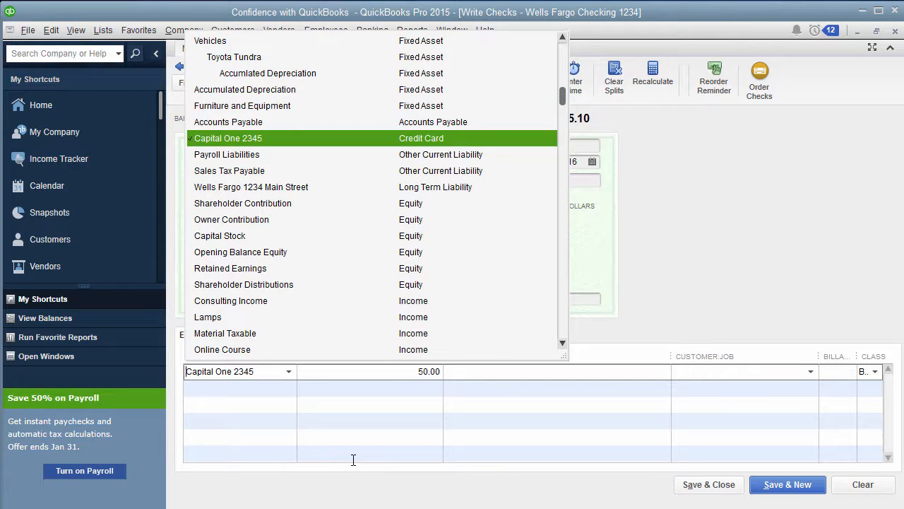
click(716, 226)
click(387, 180)
click(301, 186)
click(475, 180)
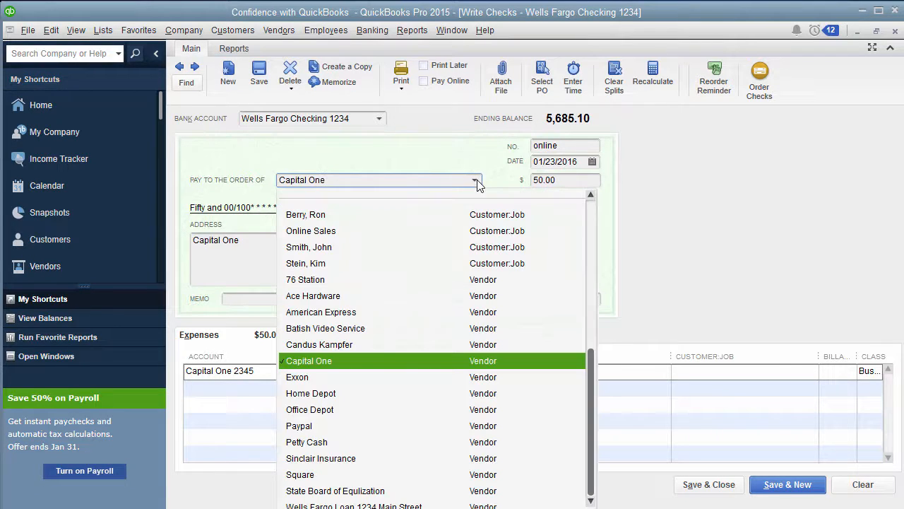
click(854, 213)
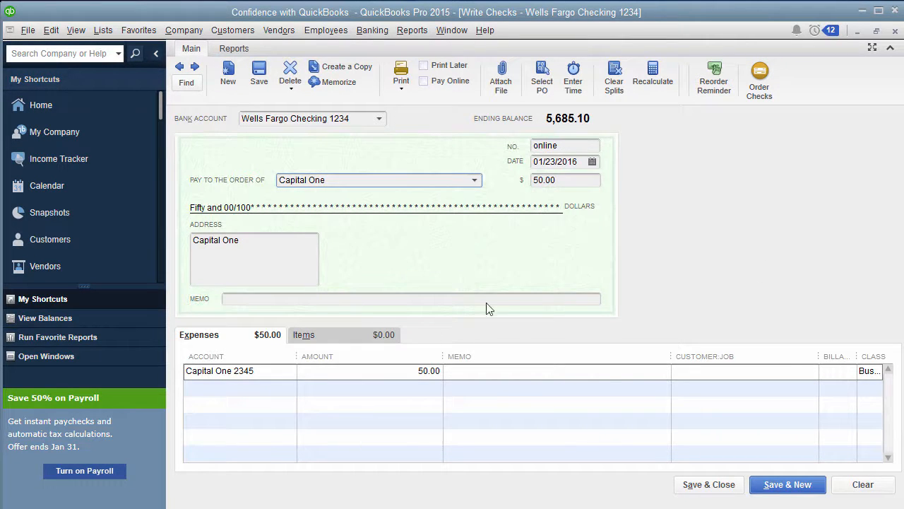
click(257, 372)
click(288, 372)
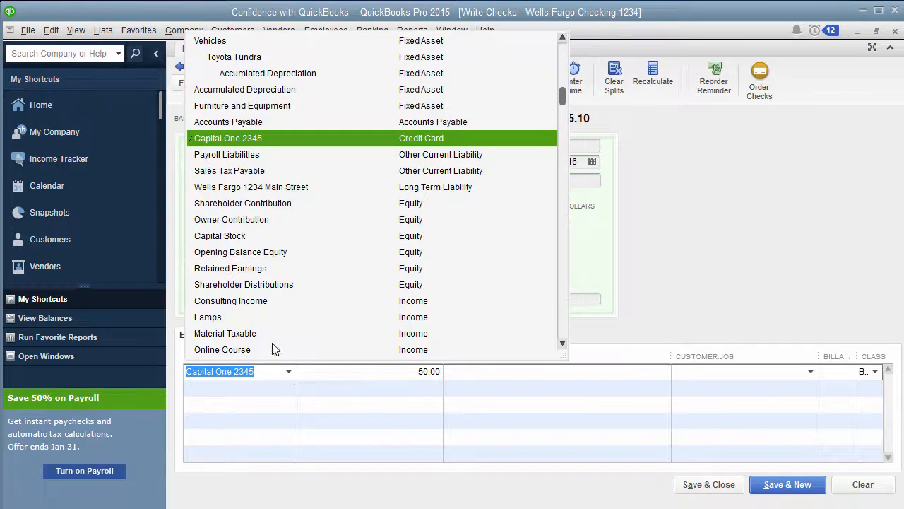
click(237, 140)
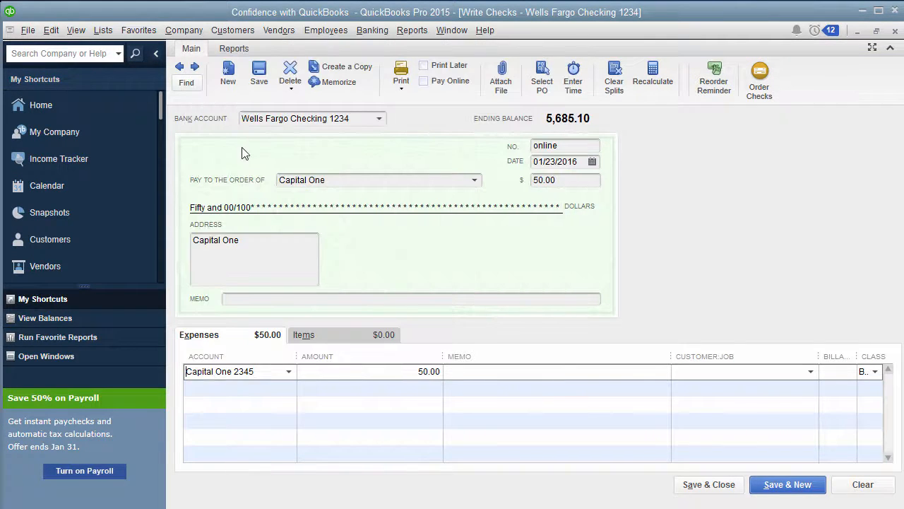
click(709, 485)
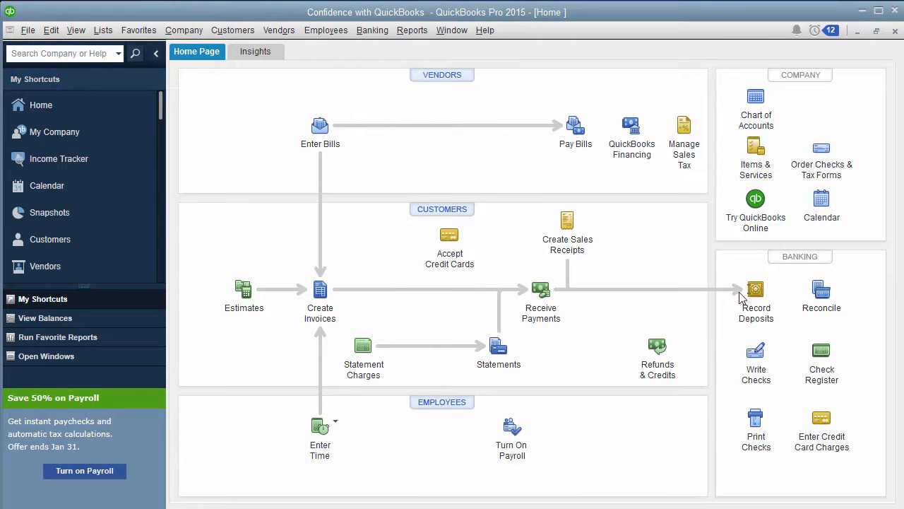
View the transactions of the vendors Office Depot and Exxon in the Vendor Center, then close it.
click(469, 76)
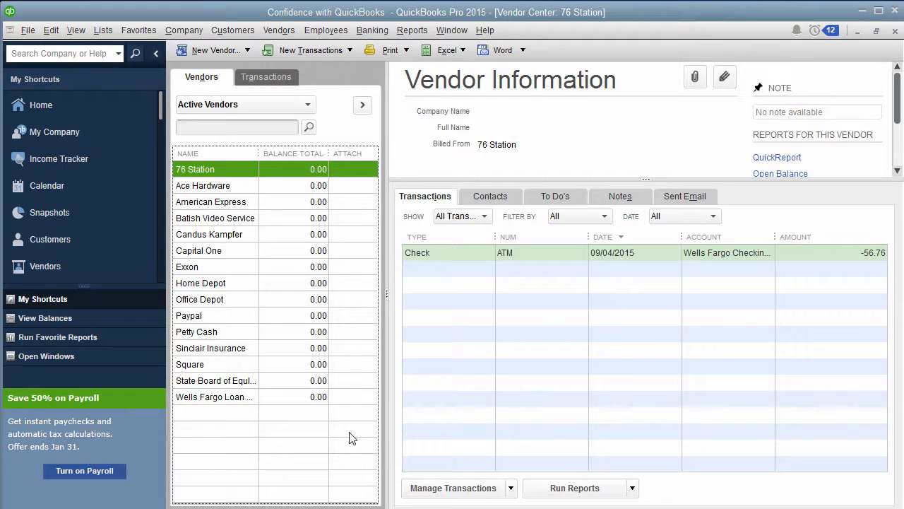
click(225, 299)
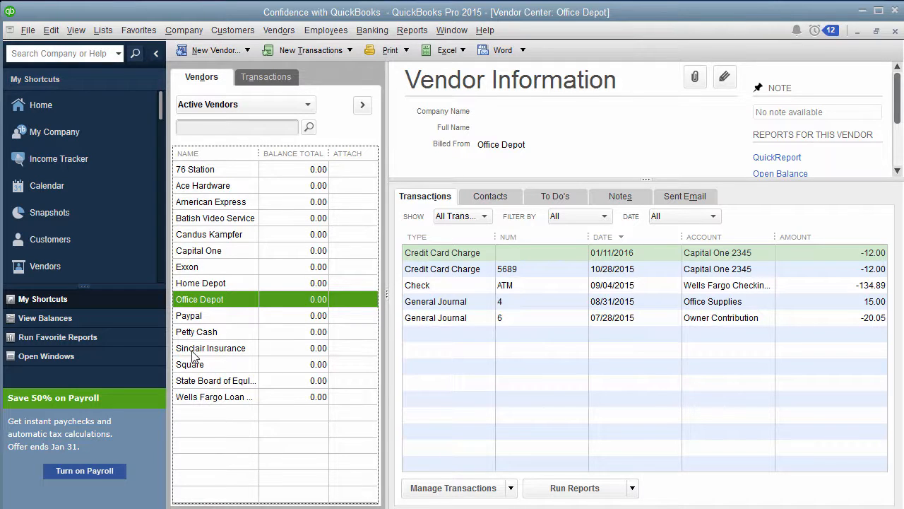
click(199, 268)
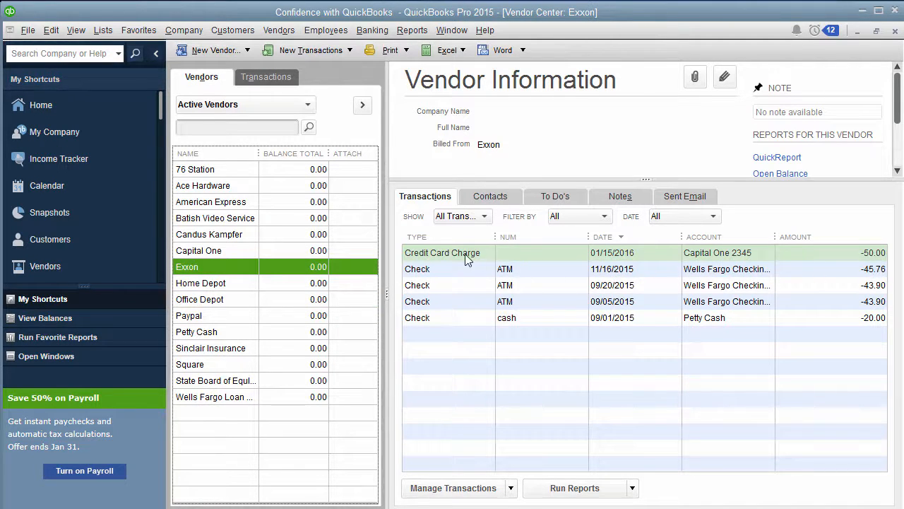
click(872, 253)
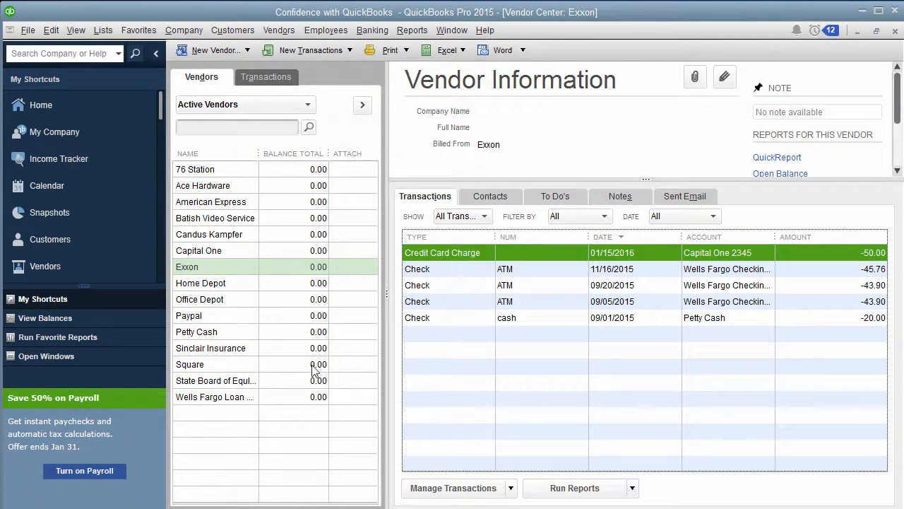
click(895, 33)
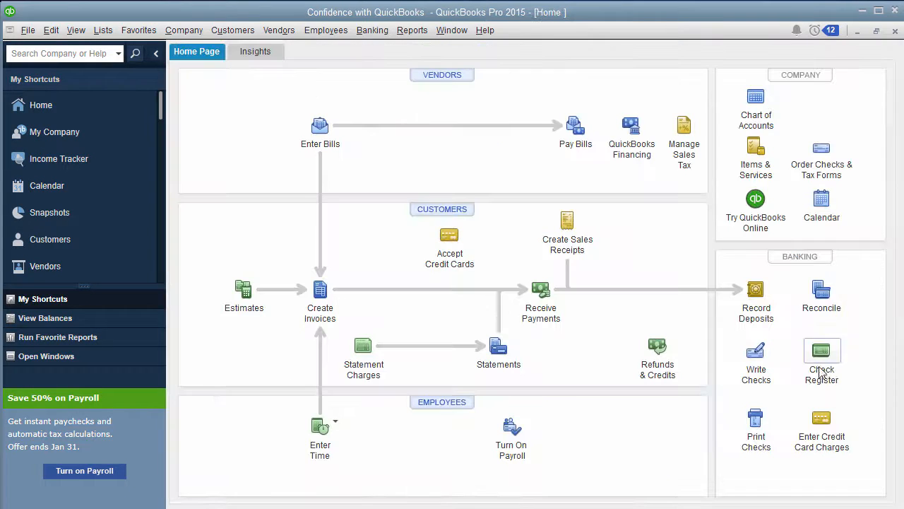
View the transactions of the vendor Capital One in the Vendor Center, including the 01/23/2016 online check, then close it.
click(821, 424)
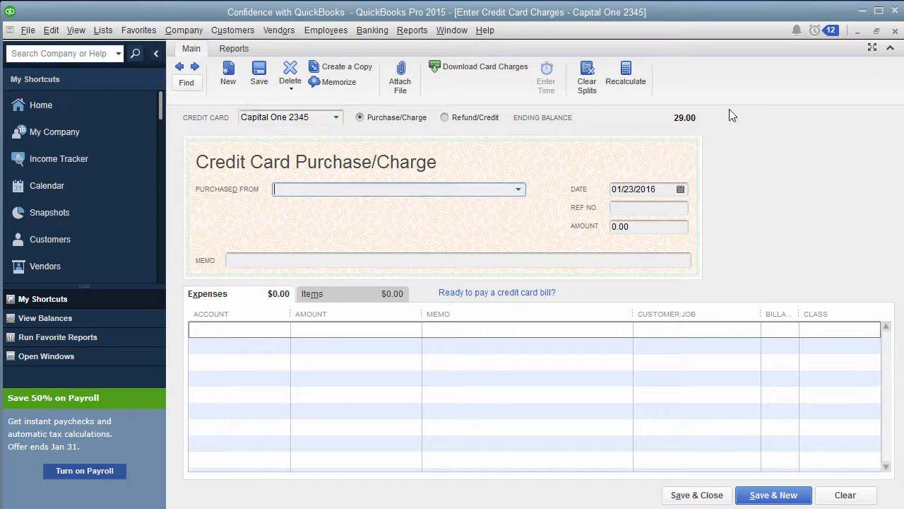
click(894, 30)
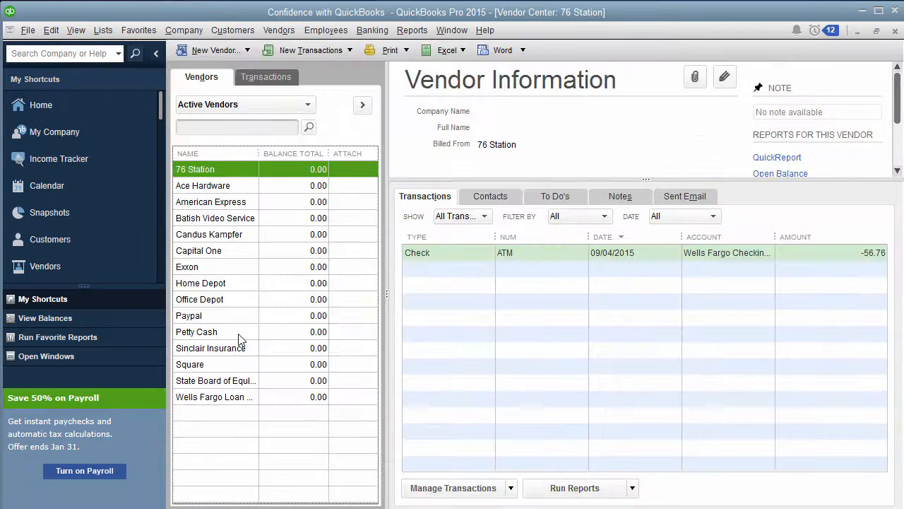
click(248, 248)
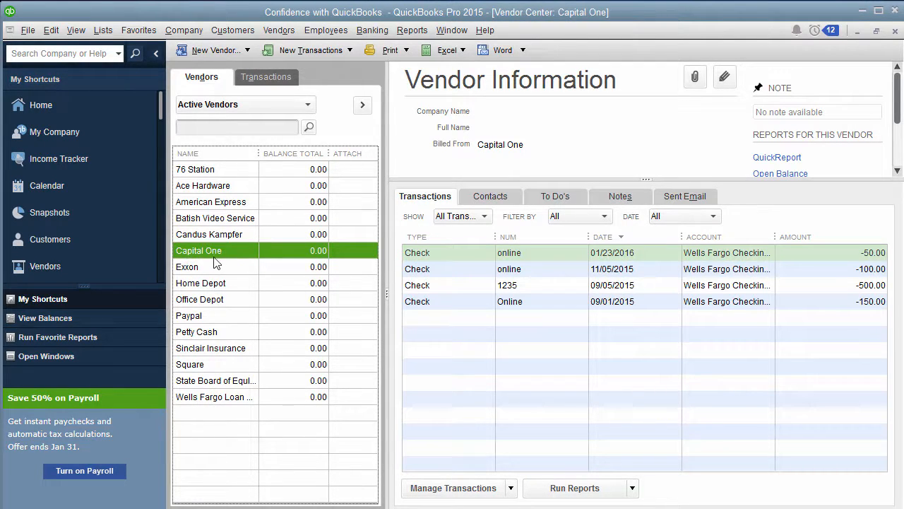
click(877, 252)
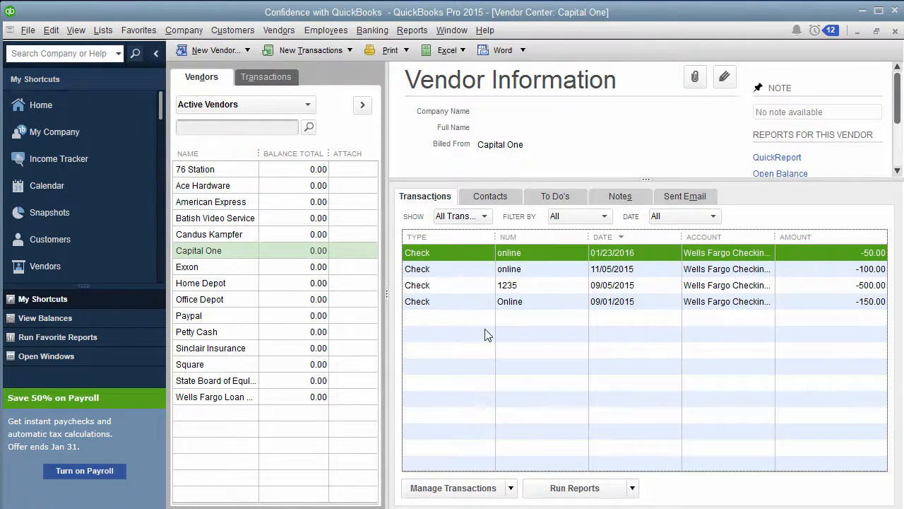
click(894, 32)
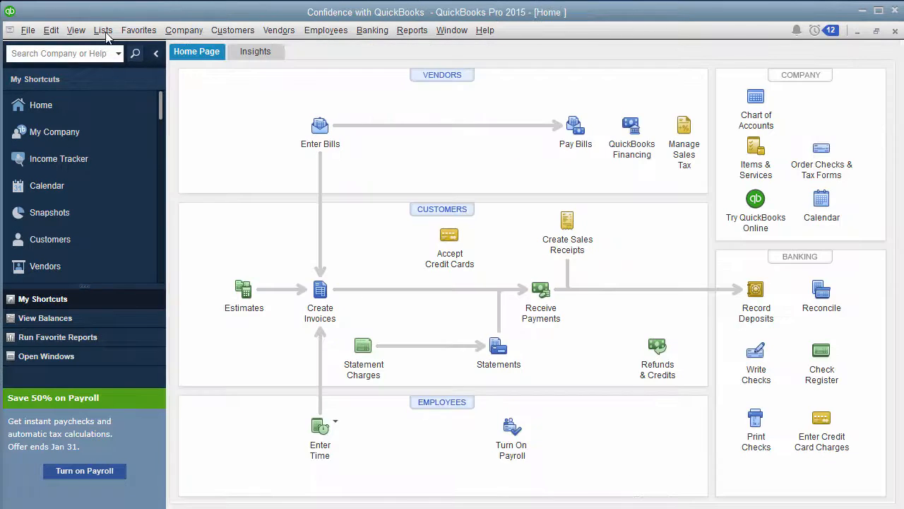
Open the Capital One credit card account's register from the Chart of Accounts to review its transactions, then close both.
click(102, 30)
click(115, 50)
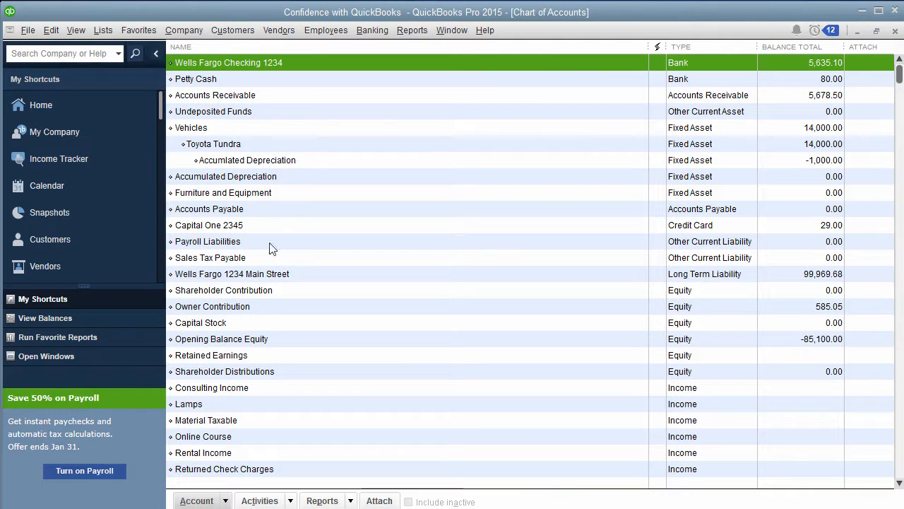
click(238, 228)
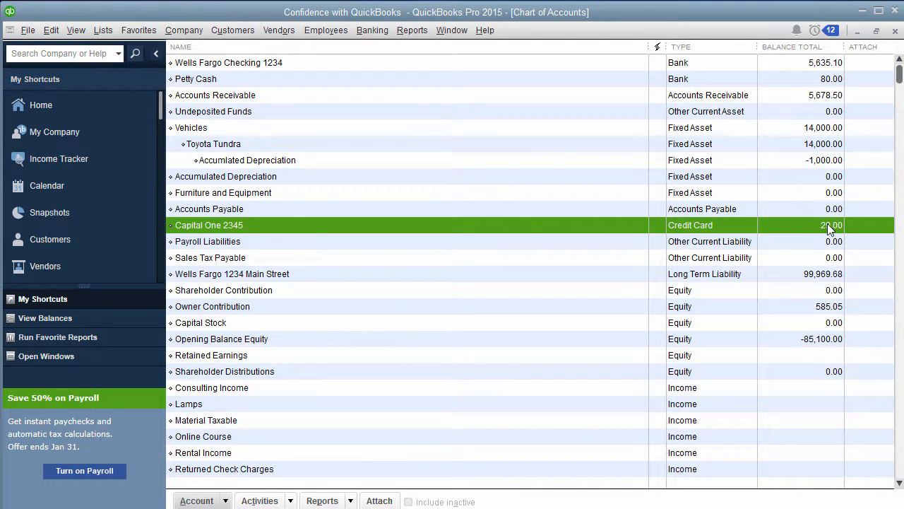
double_click(630, 227)
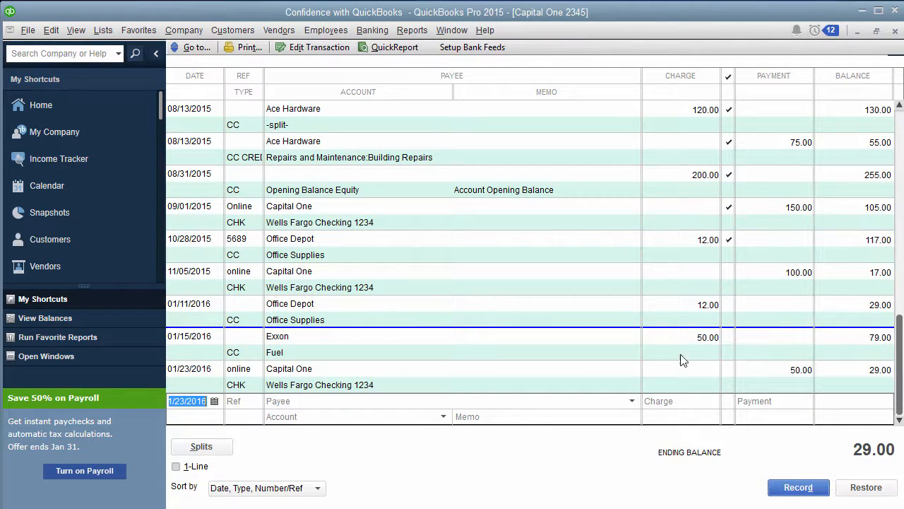
click(895, 31)
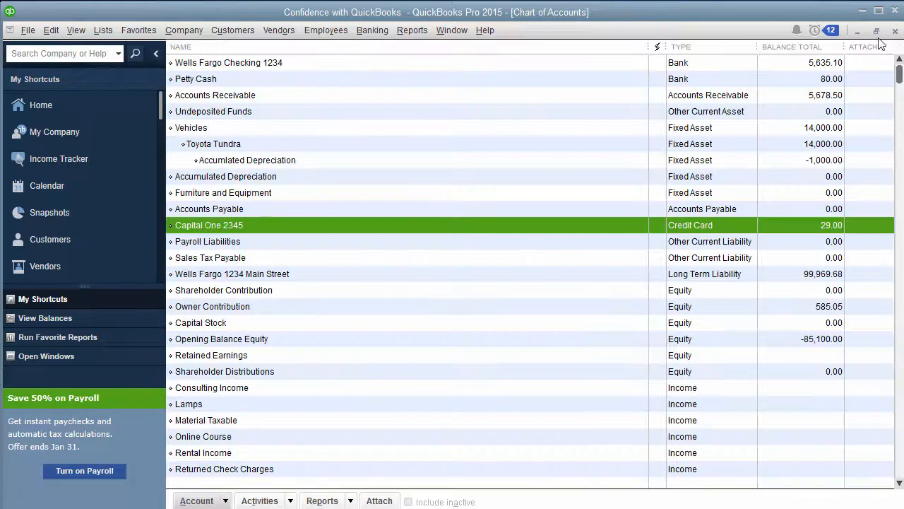
click(895, 32)
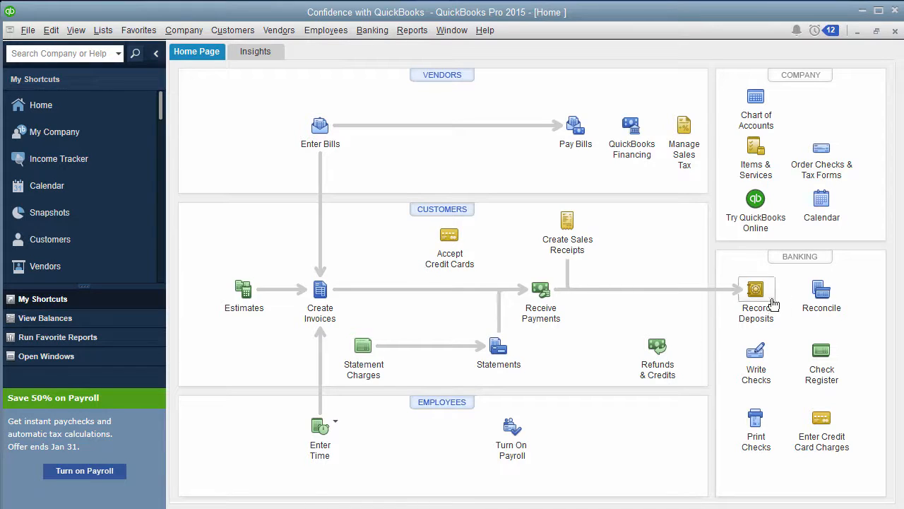
Begin a reconciliation of the Capital One credit card account with the statement date 01/30/2016.
click(820, 291)
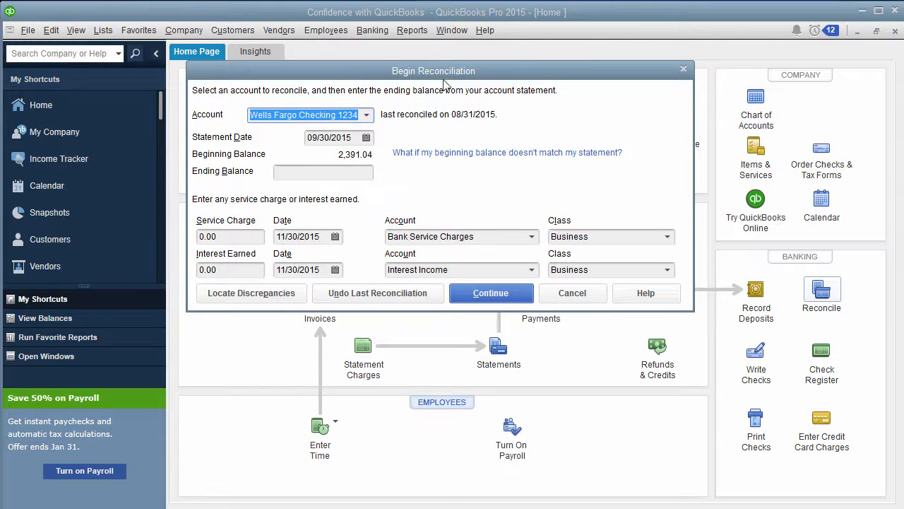
click(367, 114)
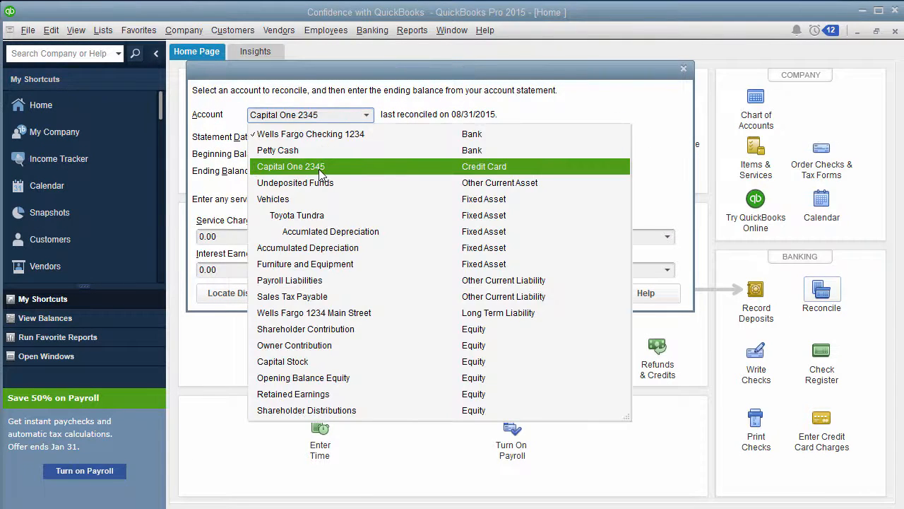
click(327, 166)
click(366, 138)
click(366, 137)
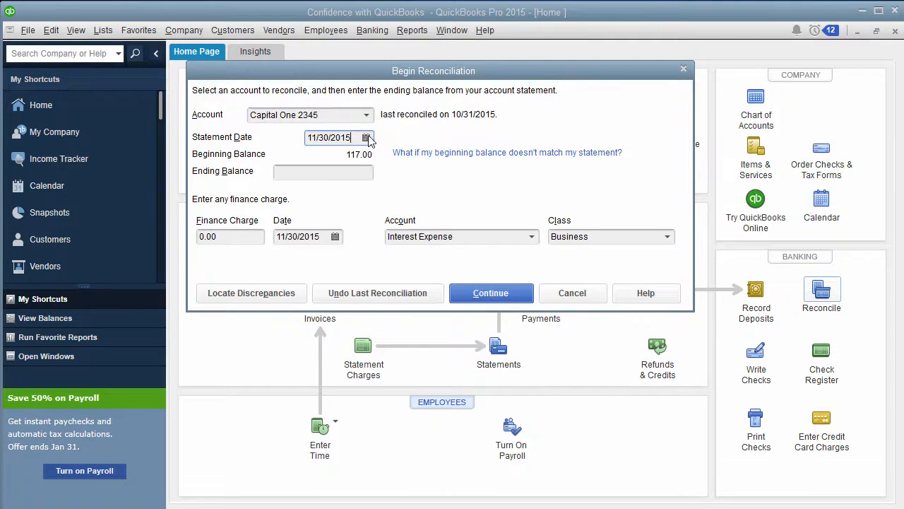
click(421, 162)
click(421, 161)
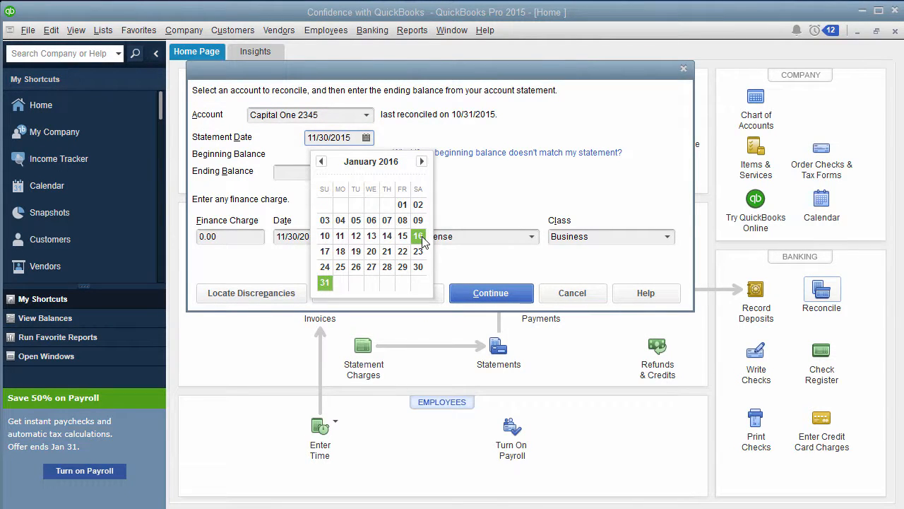
click(418, 267)
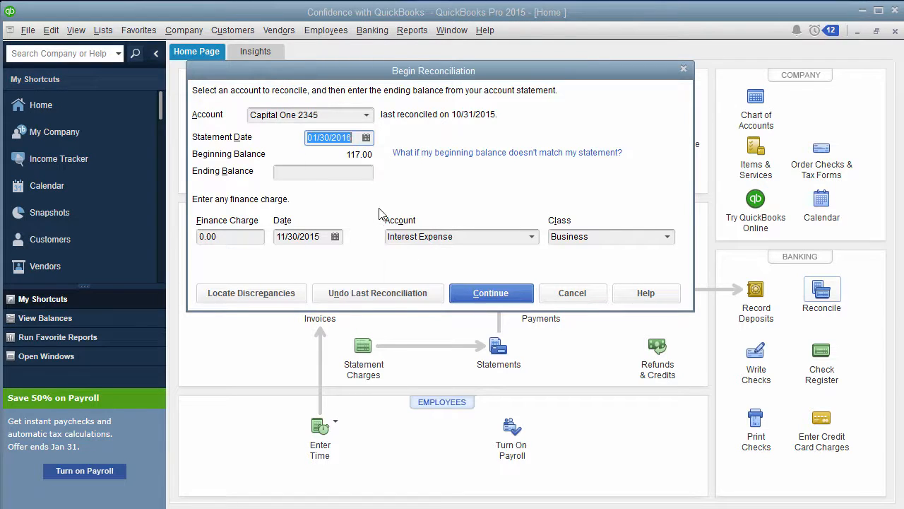
Enter an ending balance of 29.00, keep the finance charge at 0.00, and continue to the transaction list.
click(365, 176)
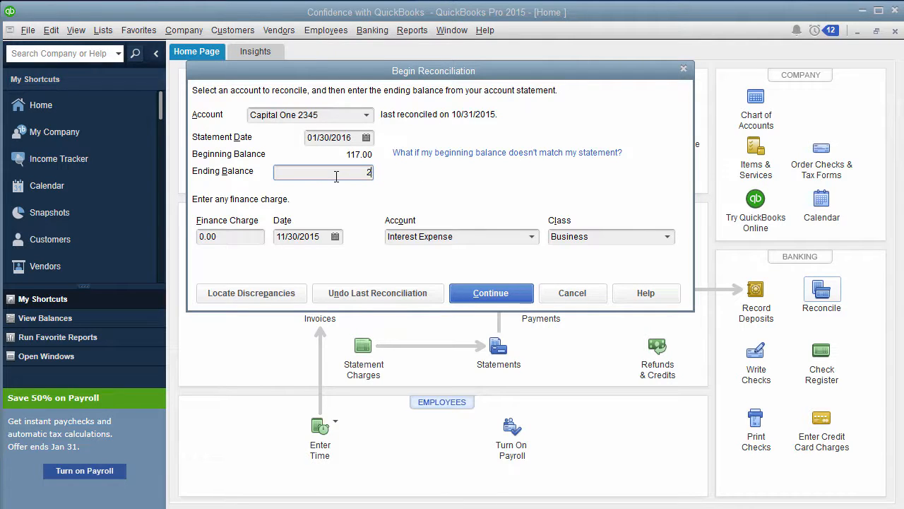
text(.00)
drag(242, 241, 160, 238)
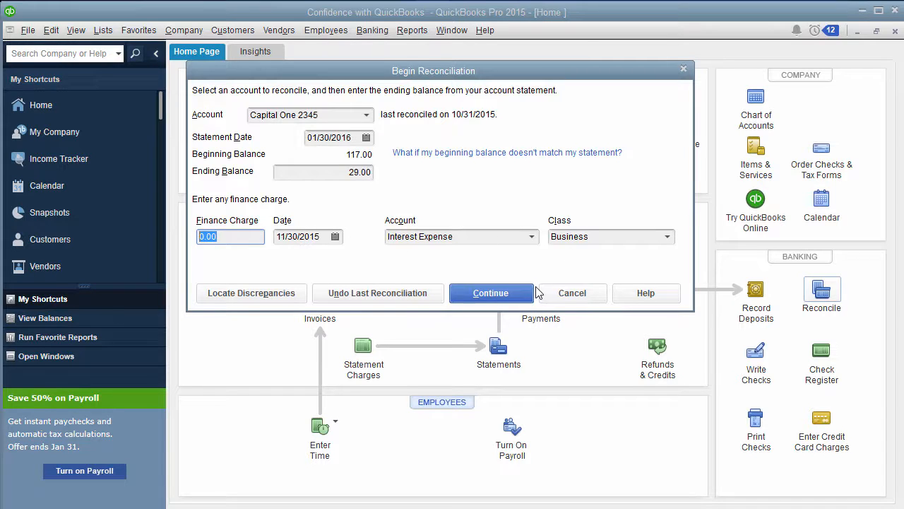
click(495, 292)
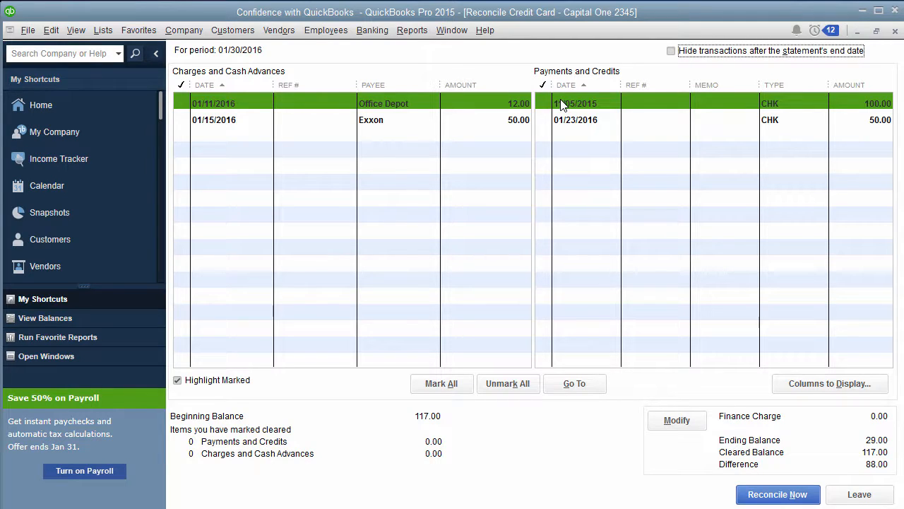
Mark both payments (100.00 and 50.00) and the Office Depot and Exxon charges as cleared.
click(561, 104)
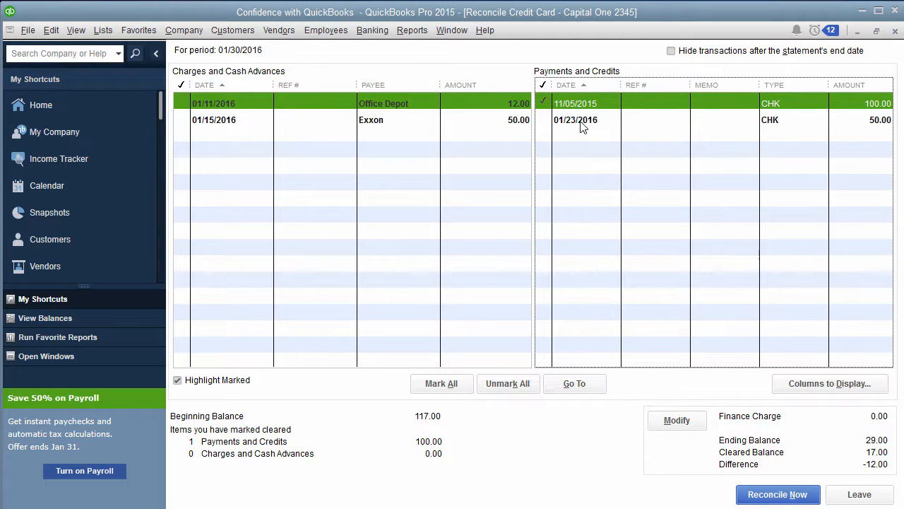
click(581, 122)
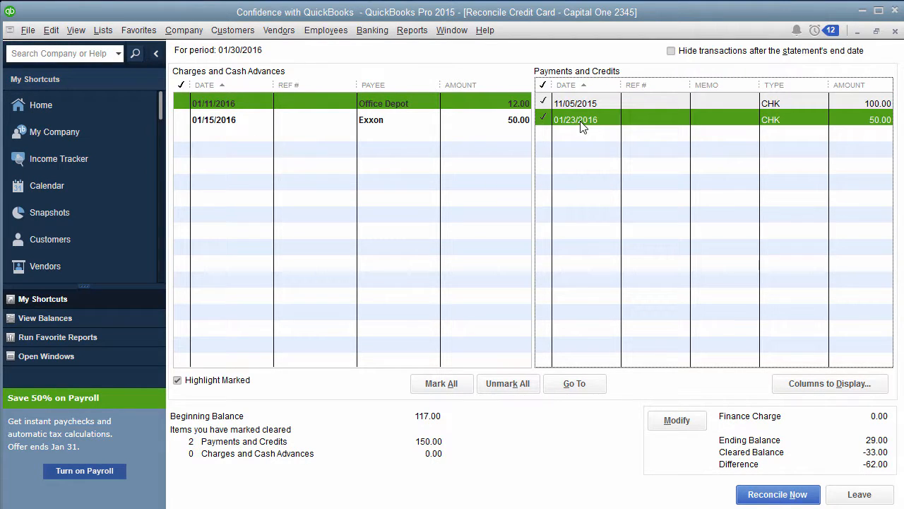
click(357, 105)
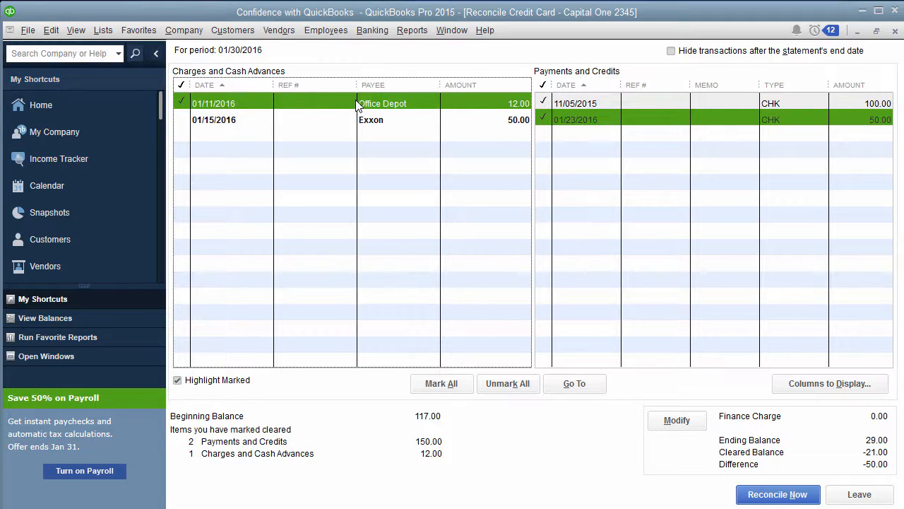
click(361, 122)
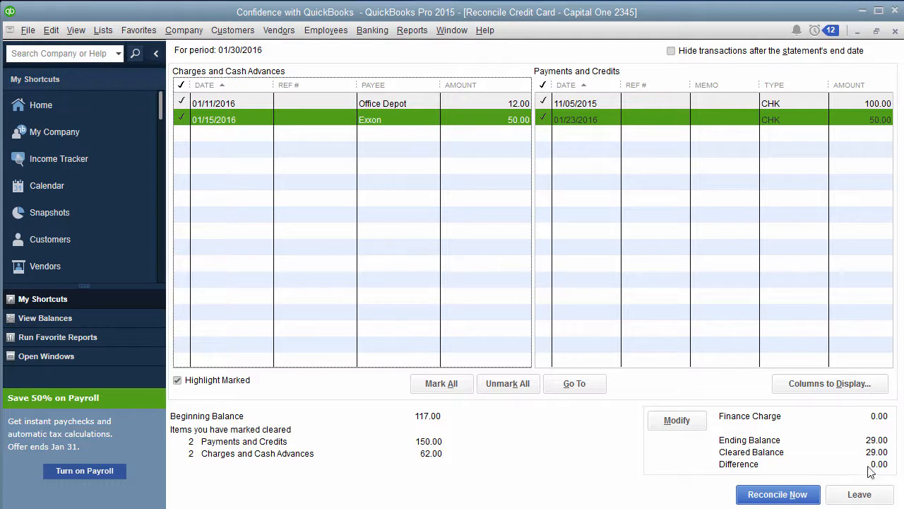
click(798, 495)
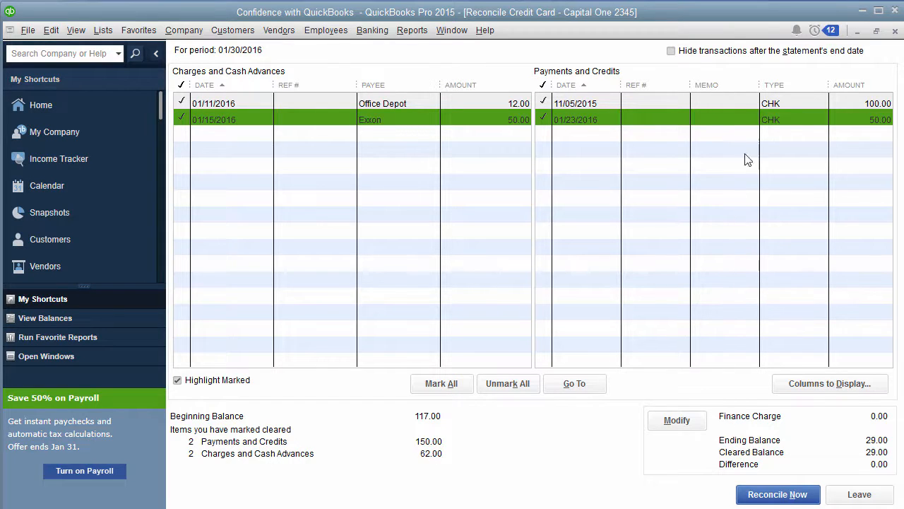
Turn hiding of transactions after the statement's end date on and off, then review the reconciliation's opening settings.
click(671, 53)
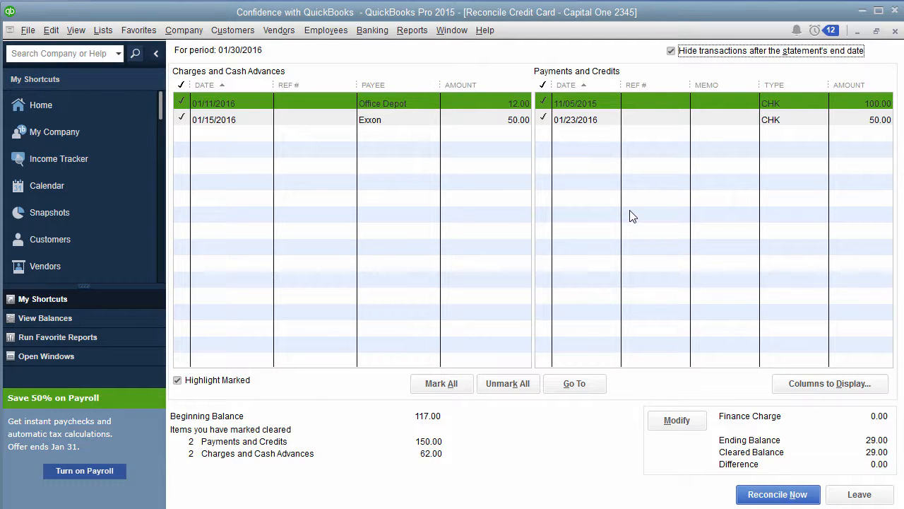
click(687, 52)
click(679, 422)
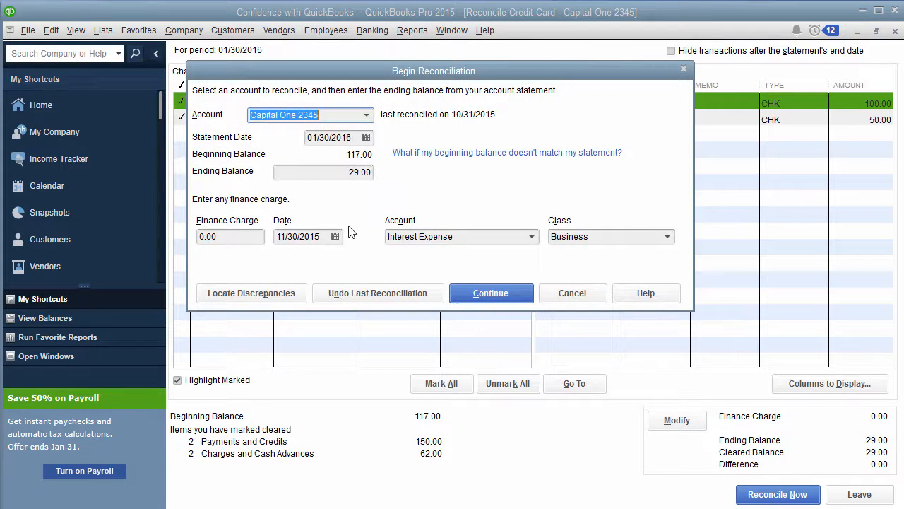
click(483, 289)
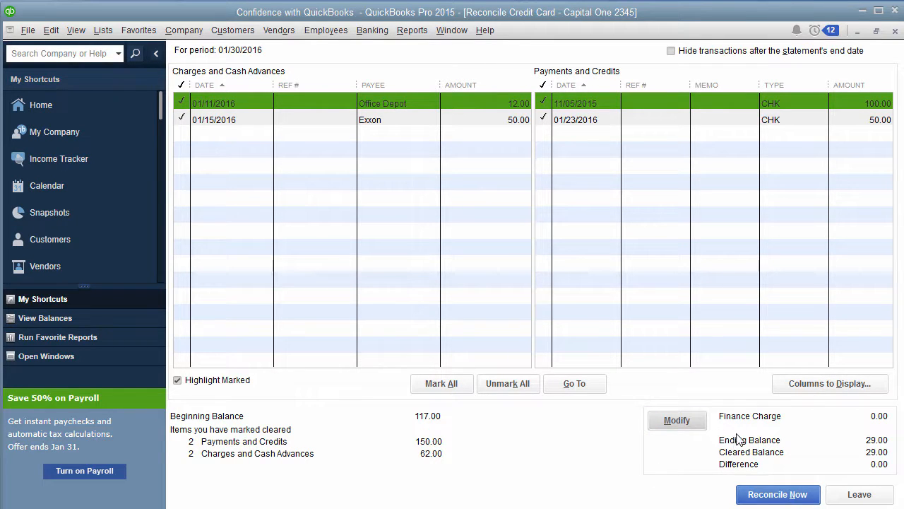
Finish the reconciliation without making a payment, and display both the summary and detail reconciliation reports.
click(797, 498)
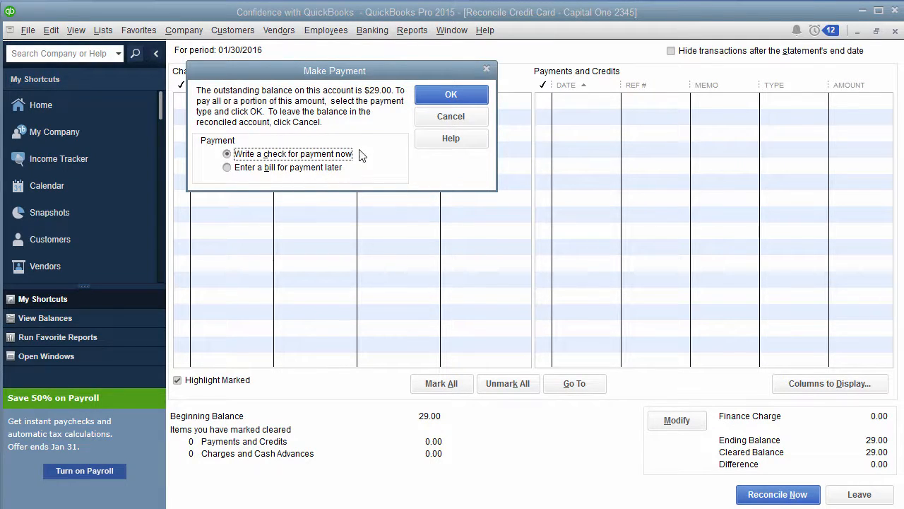
click(434, 117)
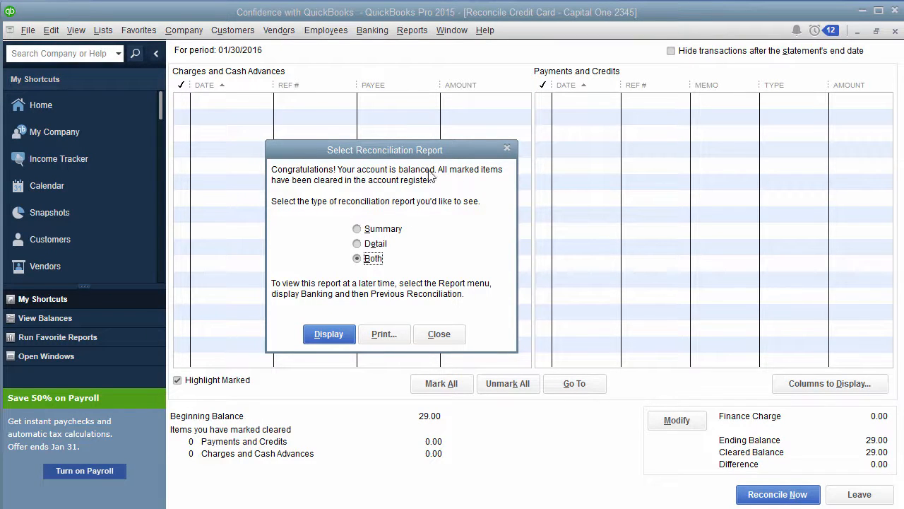
click(393, 230)
click(385, 244)
click(385, 261)
click(349, 337)
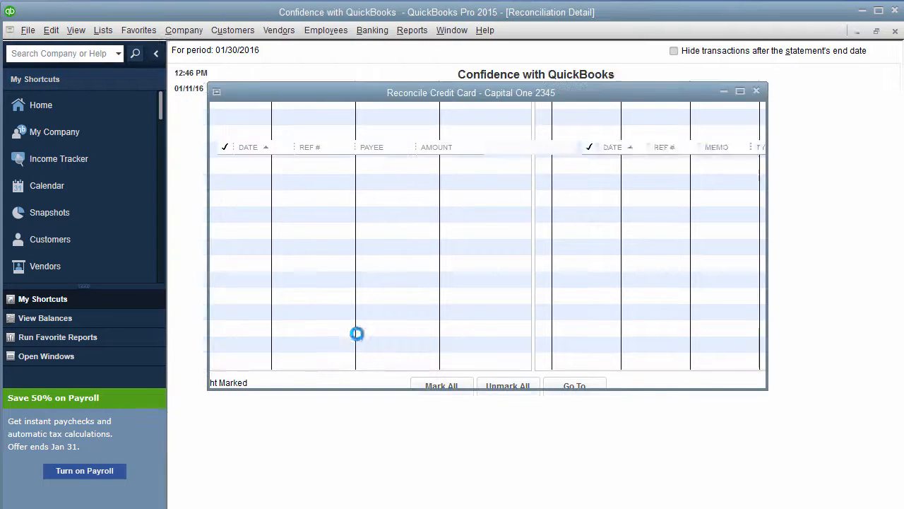
Review the Reconciliation Summary with its print options and the Reconciliation Detail report, closing each report.
click(541, 50)
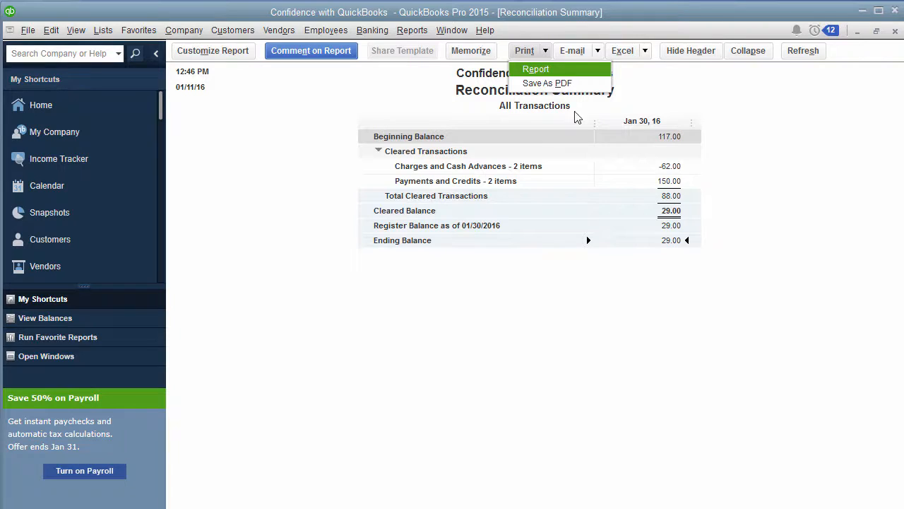
click(806, 128)
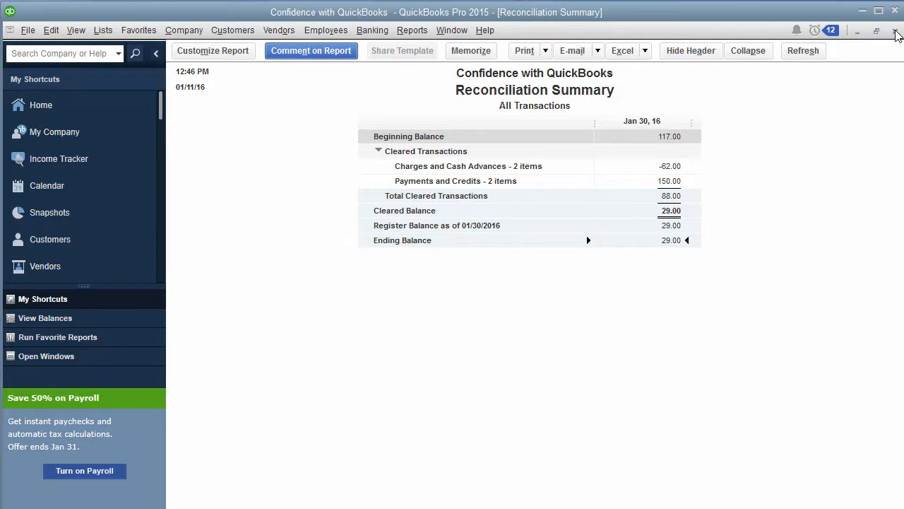
click(894, 32)
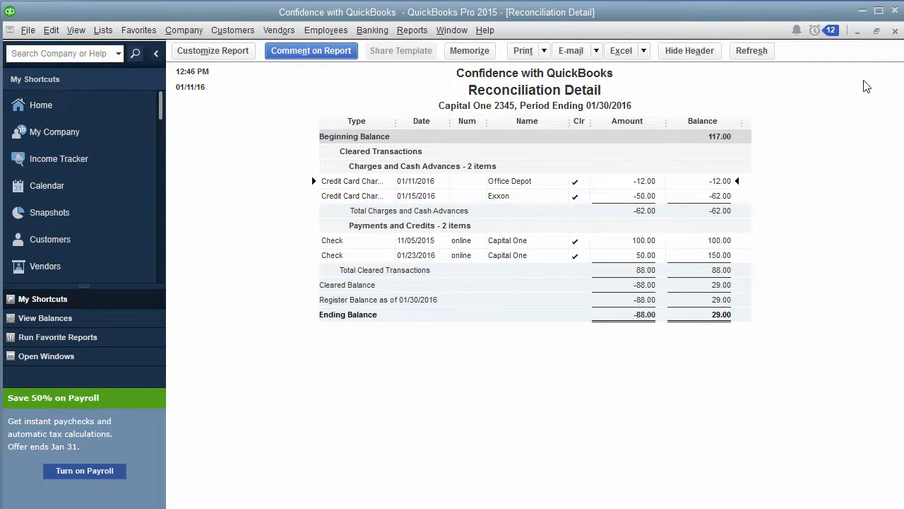
click(894, 32)
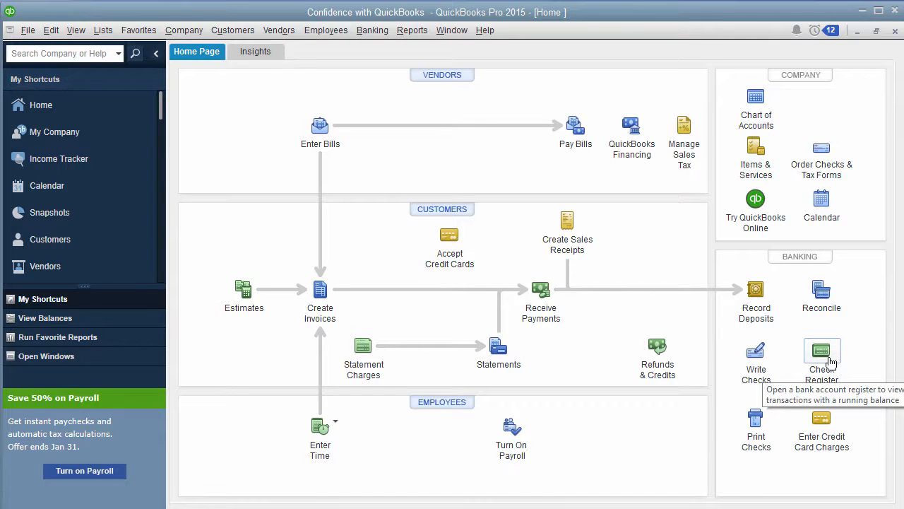
Check the Capital One credit card account's balance in the Chart of Accounts, then close the list.
click(103, 30)
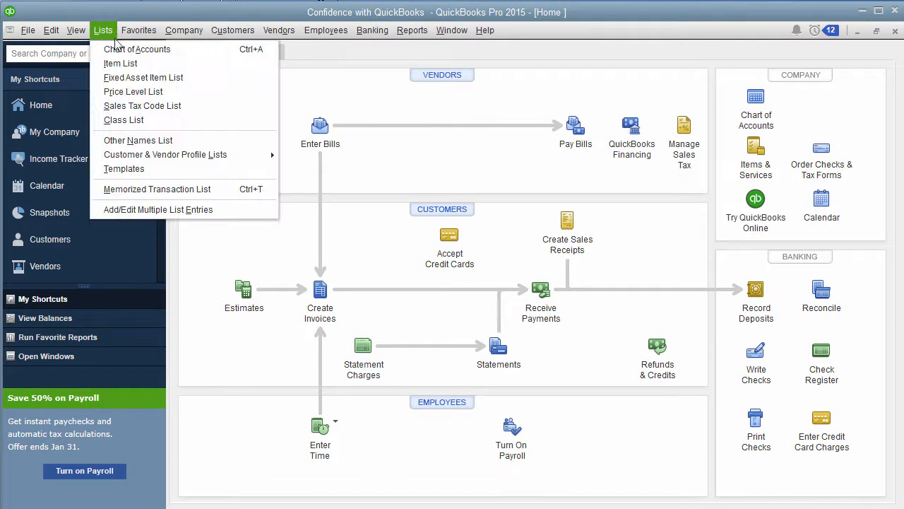
click(123, 55)
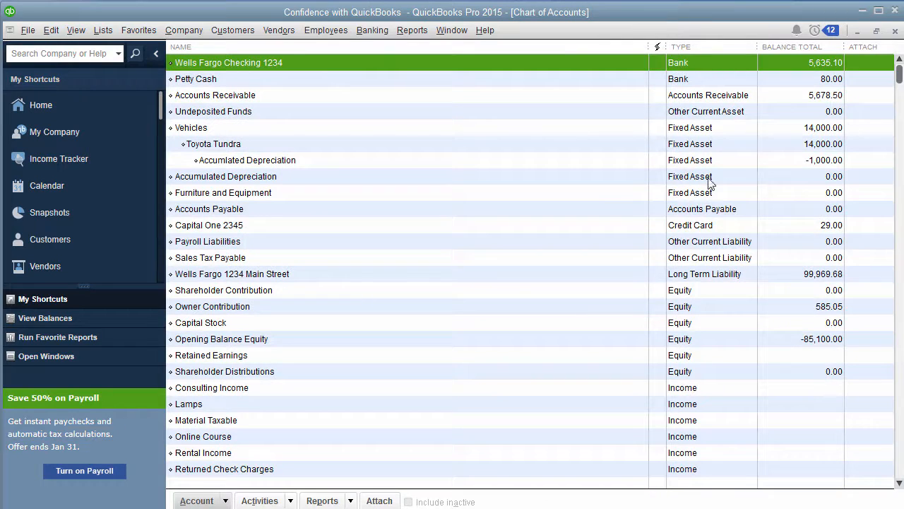
click(695, 227)
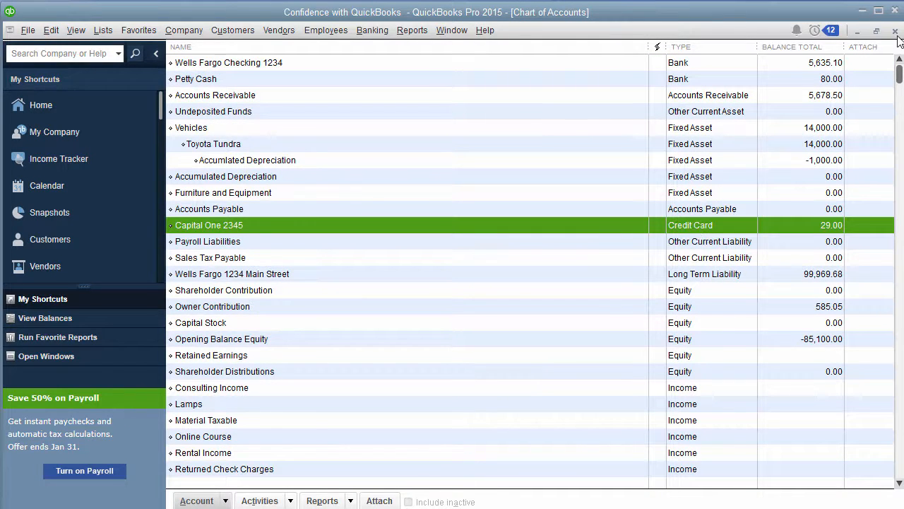
click(894, 31)
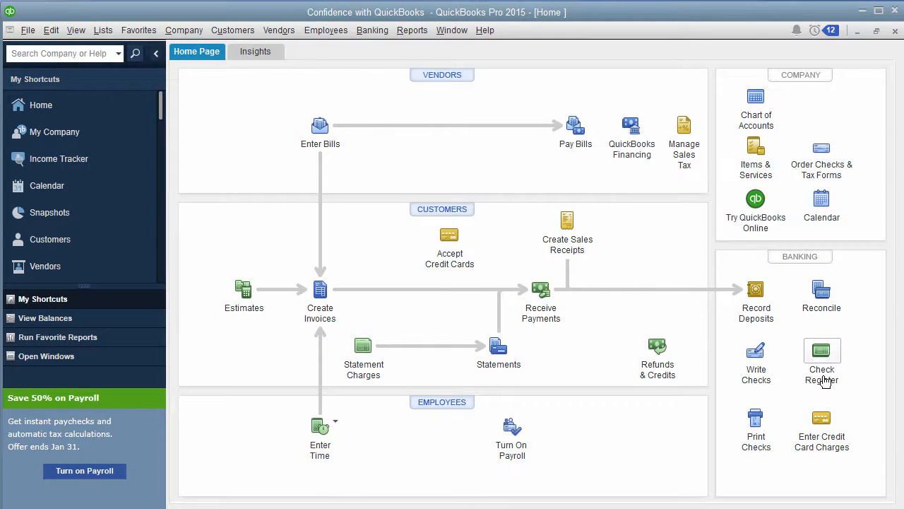